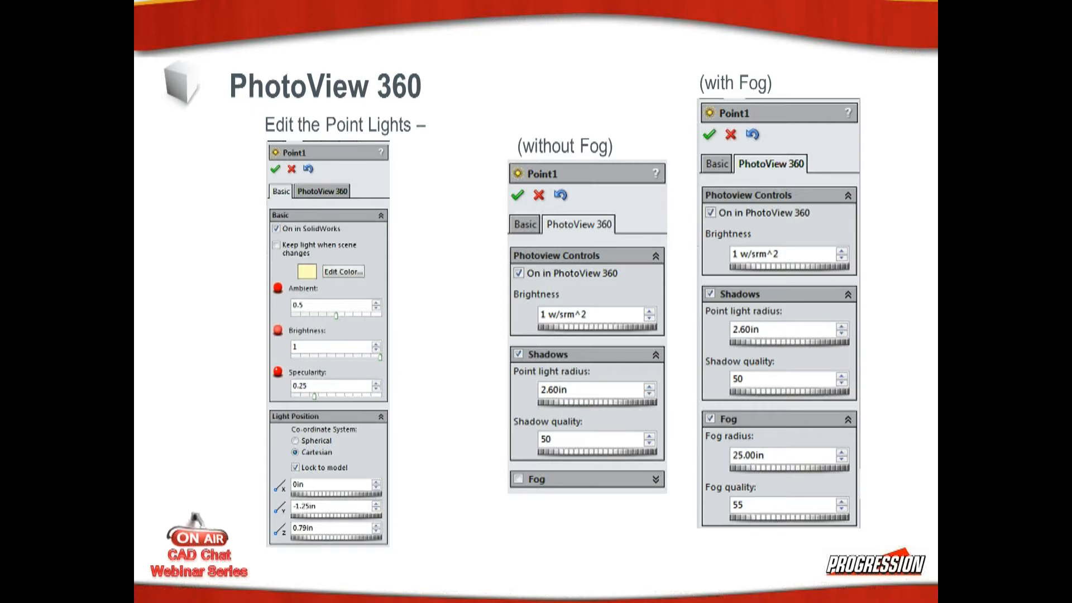
pyautogui.press('Right')
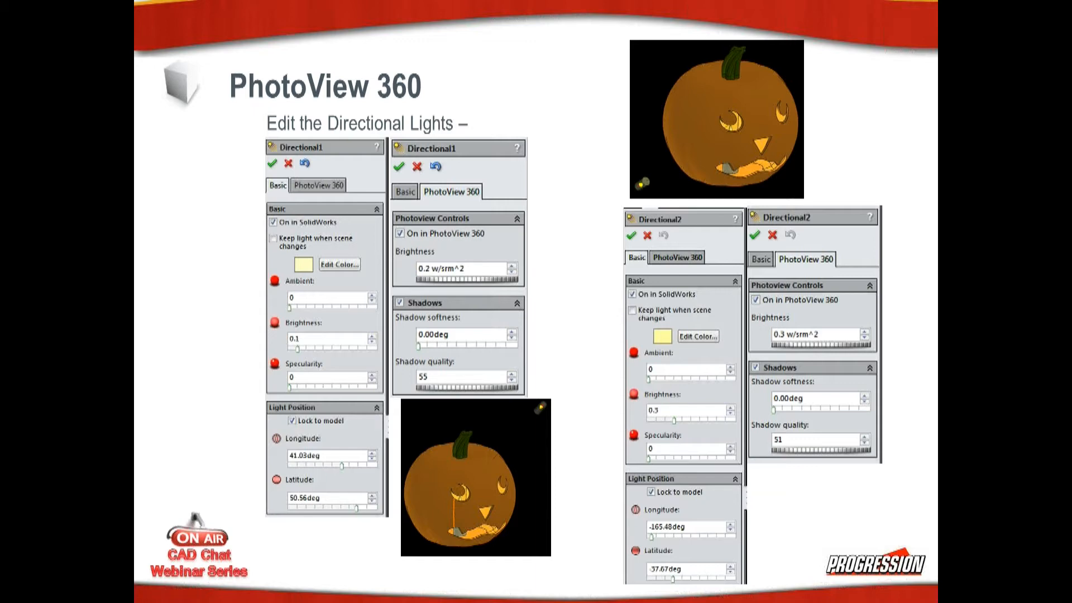
# Switch to SOLIDWORKS and check in the add-ins list that PhotoView 360 is active.
pyautogui.hotkey('alt', 'Tab')
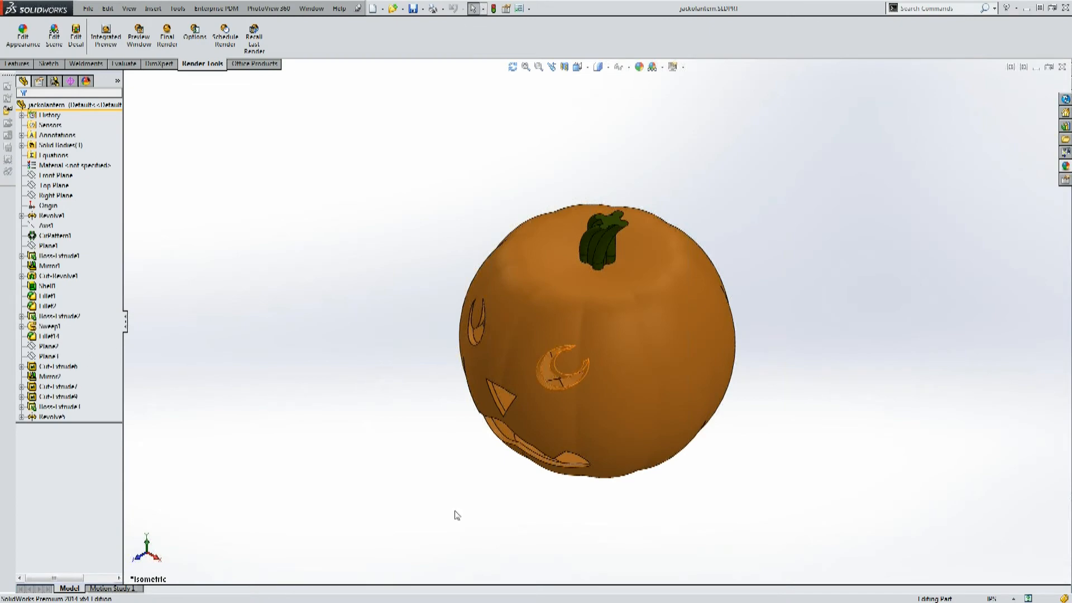
pyautogui.moveTo(429, 523); pyautogui.dragTo(518, 438, button='middle')
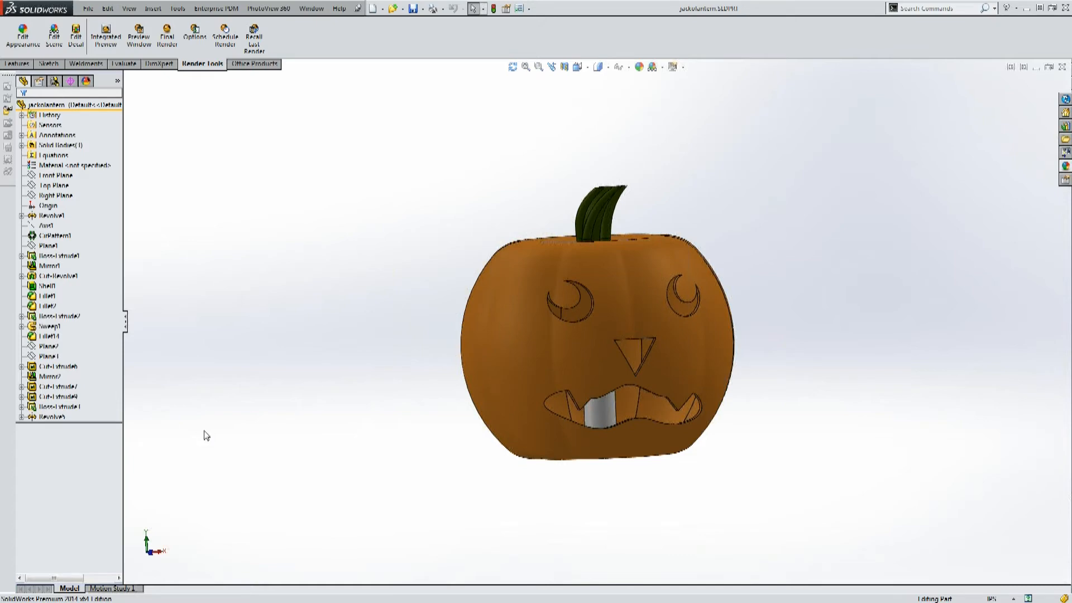
pyautogui.click(178, 9)
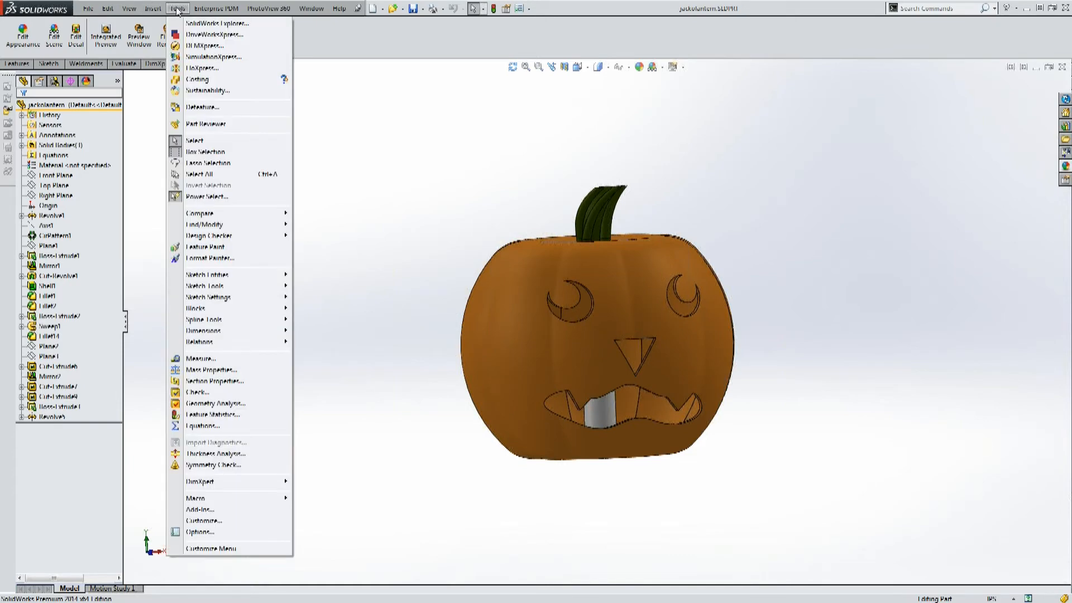
pyautogui.click(209, 511)
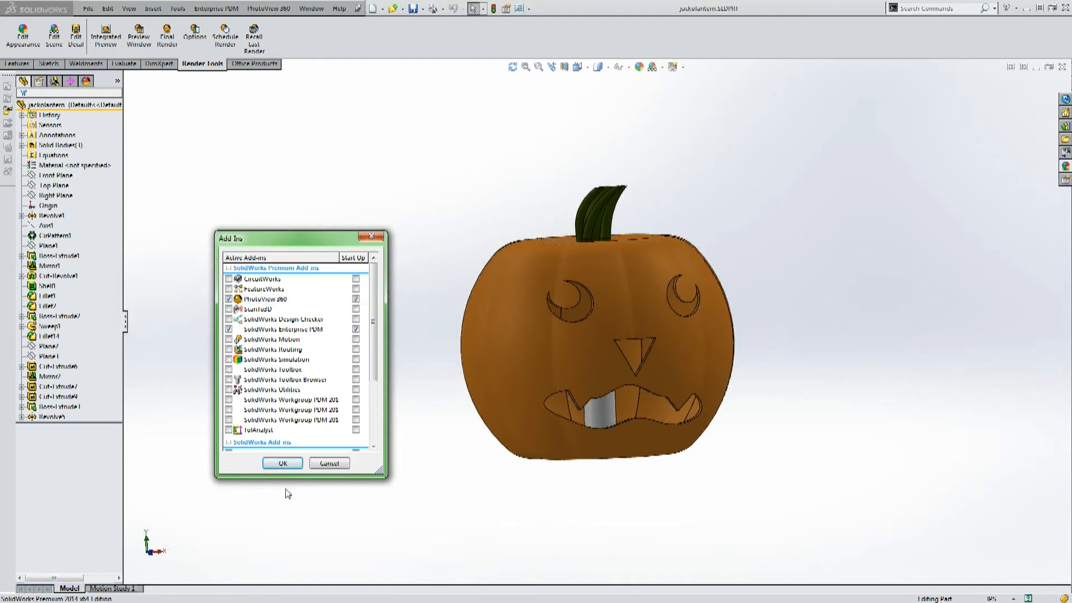
pyautogui.click(280, 466)
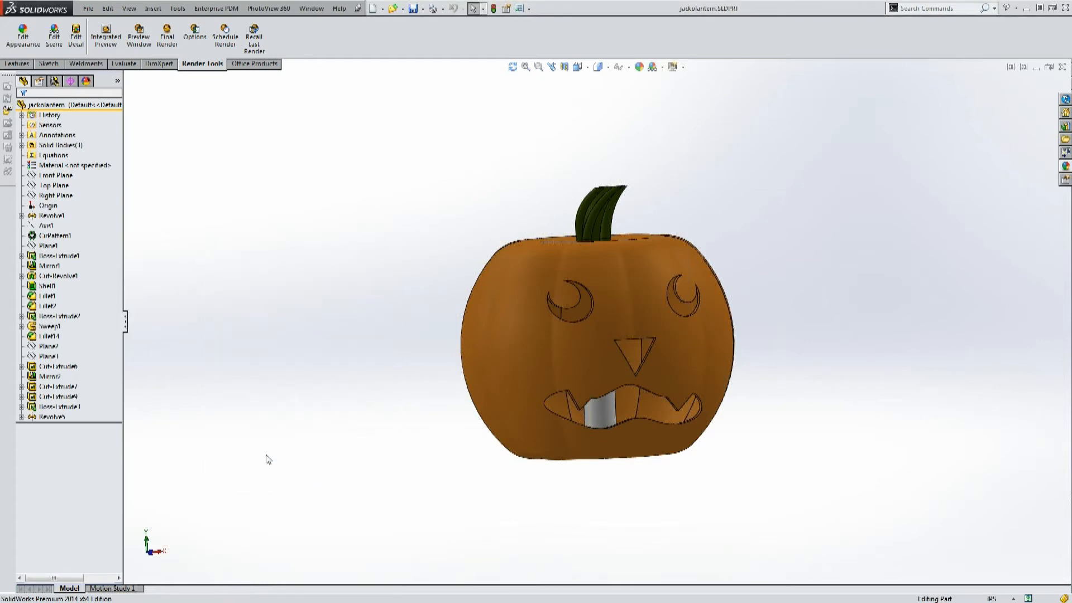
# Apply the Pitch Black basic scene to the jack-o'-lantern model.
pyautogui.click(1065, 166)
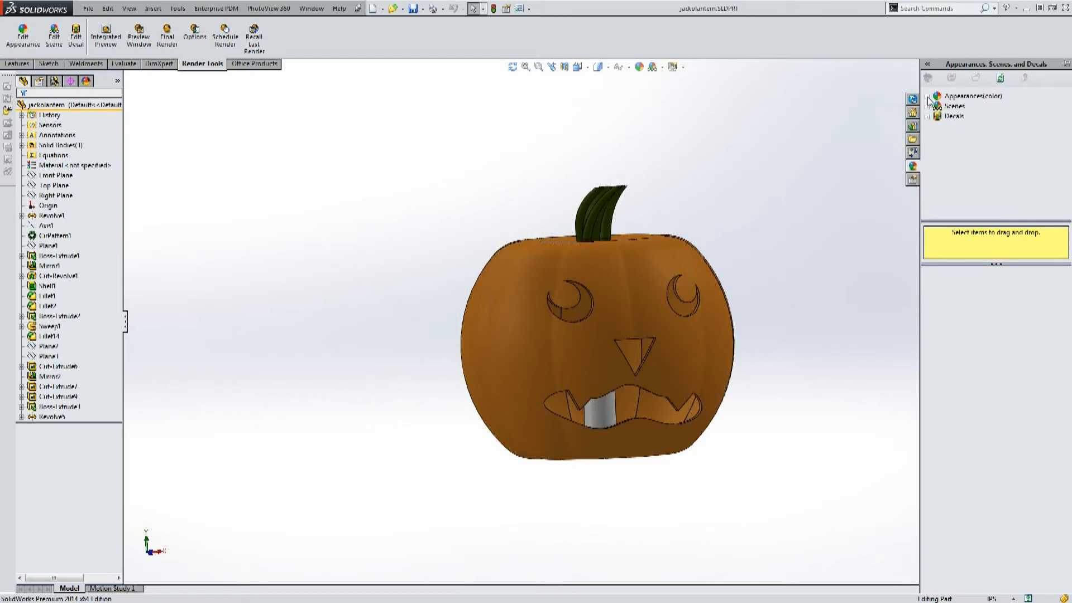
pyautogui.click(928, 99)
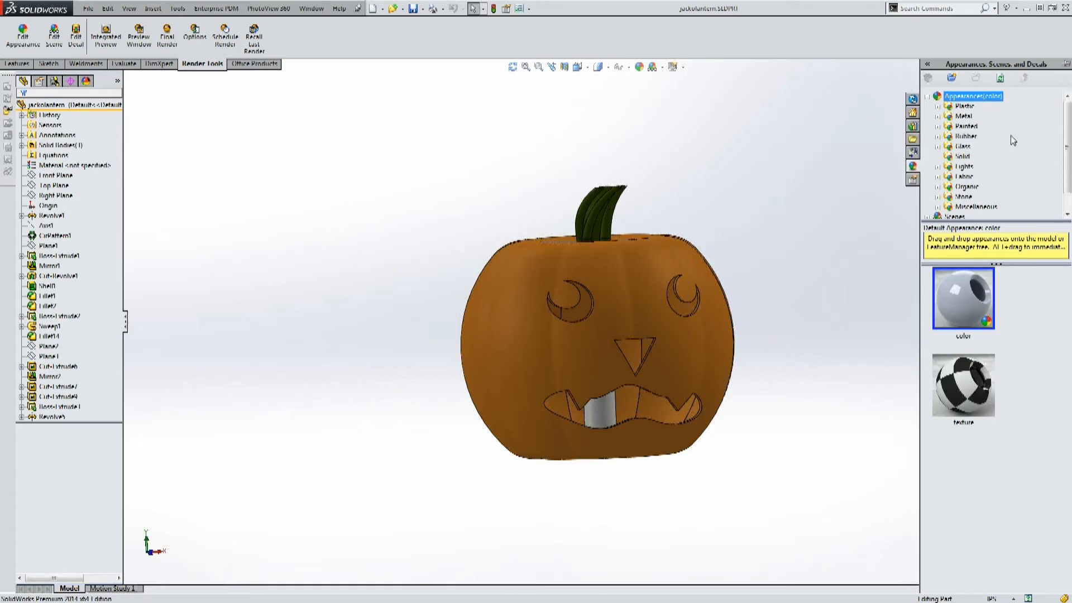
pyautogui.click(928, 97)
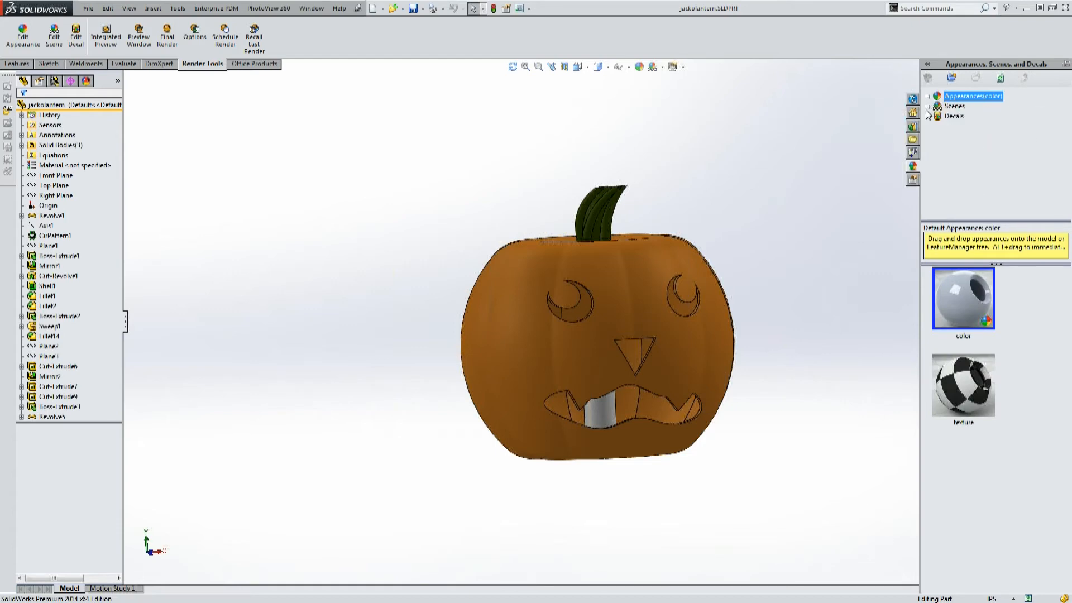
pyautogui.click(928, 109)
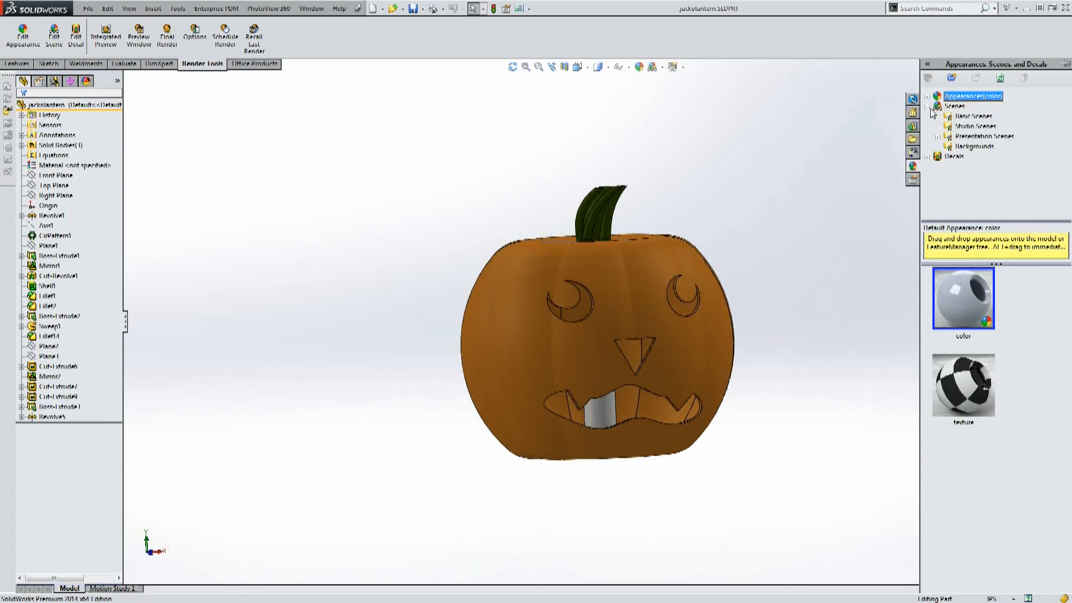
pyautogui.click(969, 118)
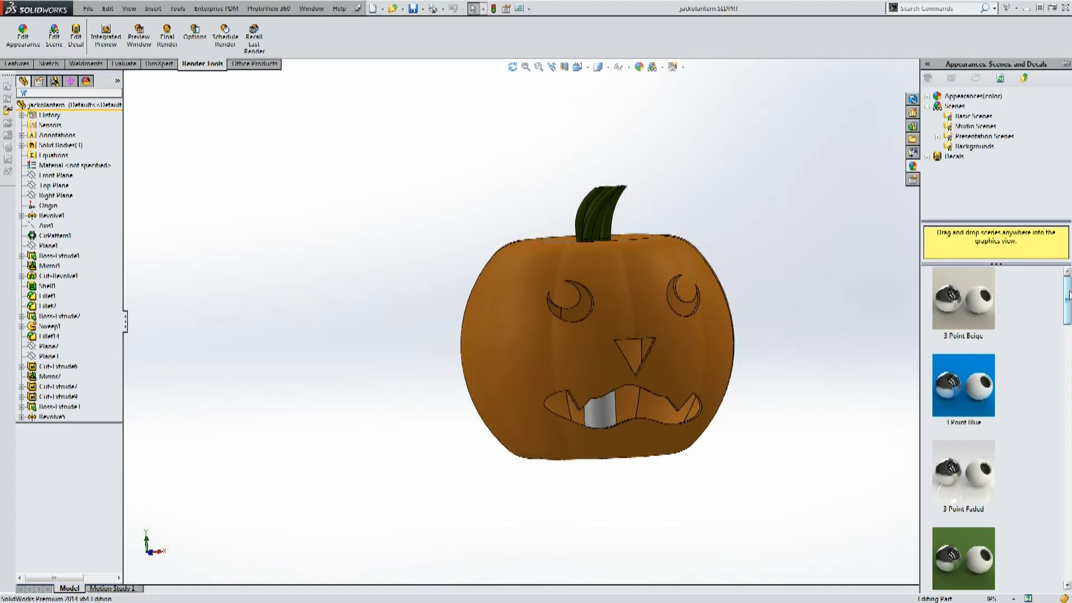
pyautogui.moveTo(1066, 293); pyautogui.dragTo(1053, 555)
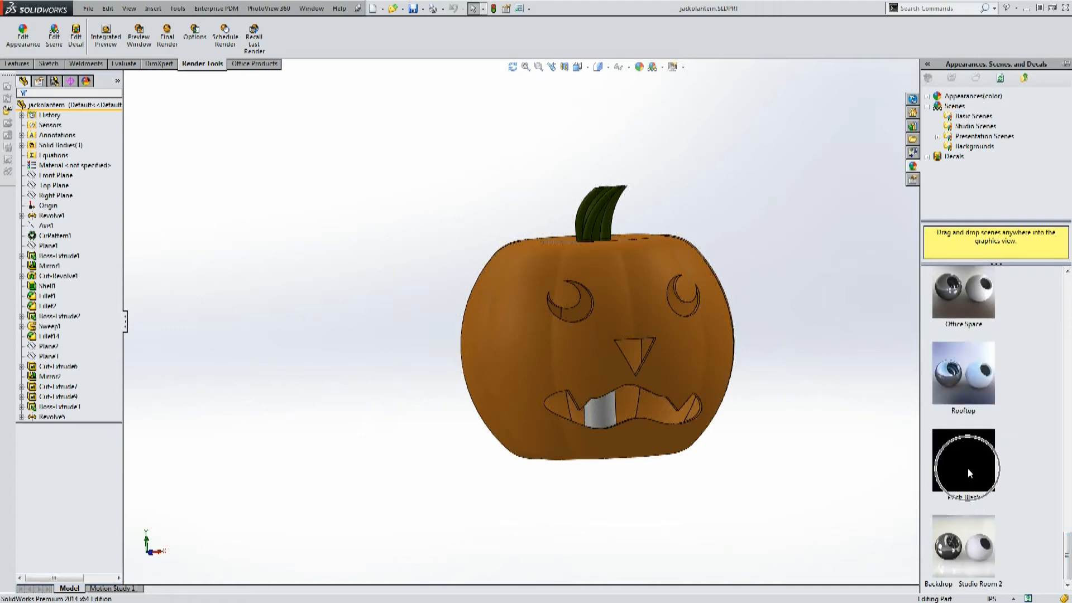
pyautogui.moveTo(967, 470)
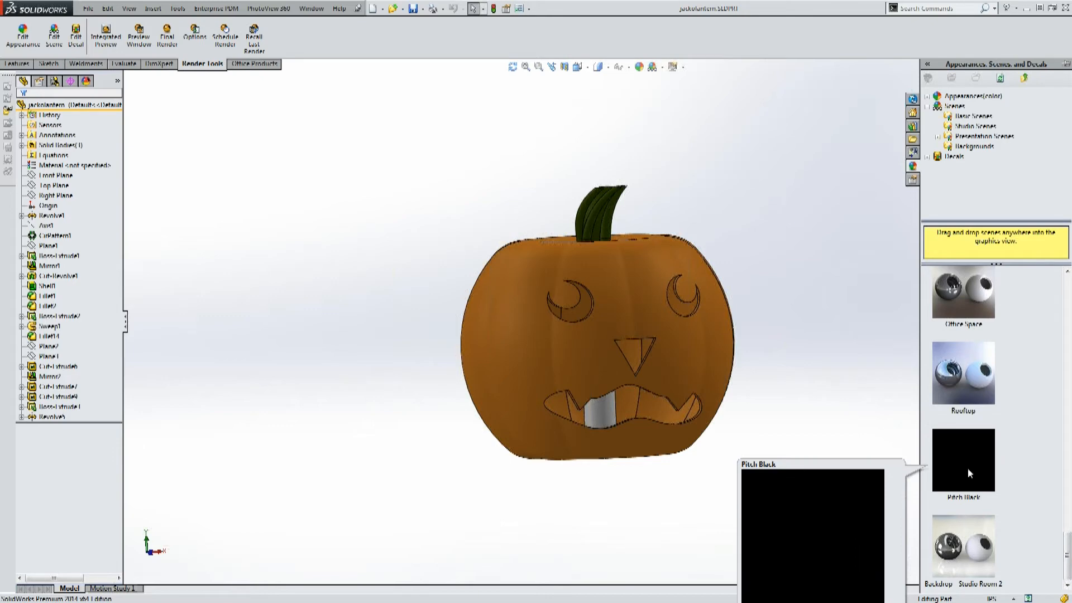
pyautogui.click(968, 469)
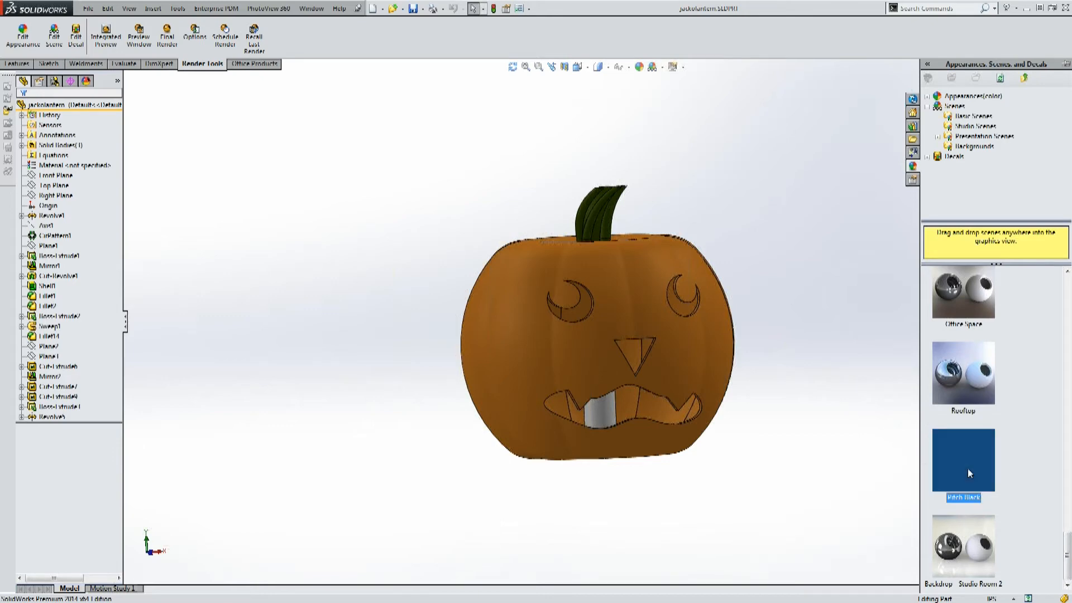
pyautogui.moveTo(968, 470); pyautogui.dragTo(797, 427)
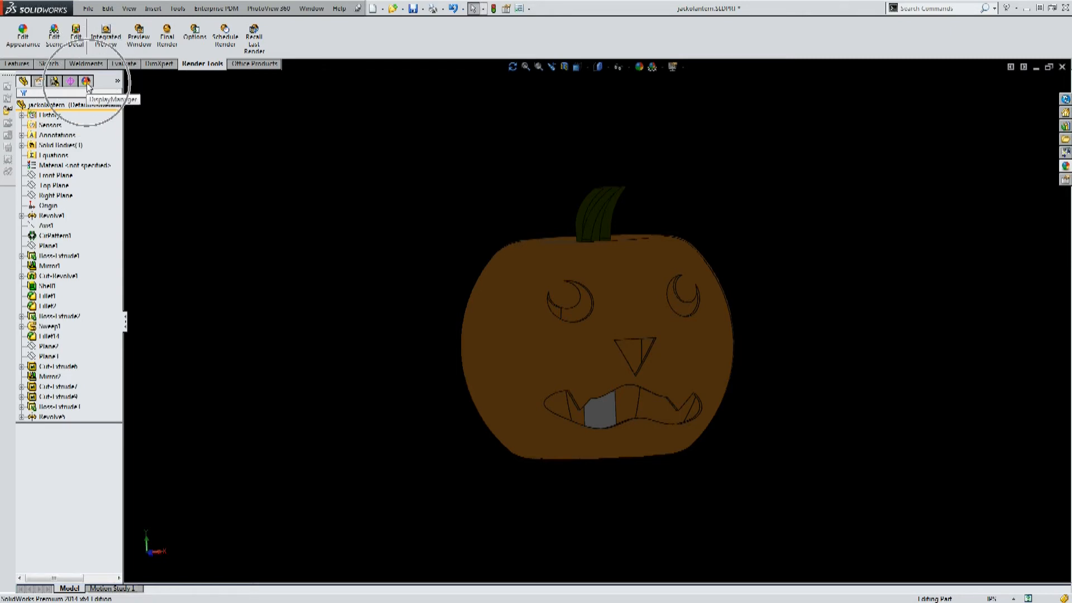
# Add a point light to the Pitch Black scene's lights.
pyautogui.click(87, 82)
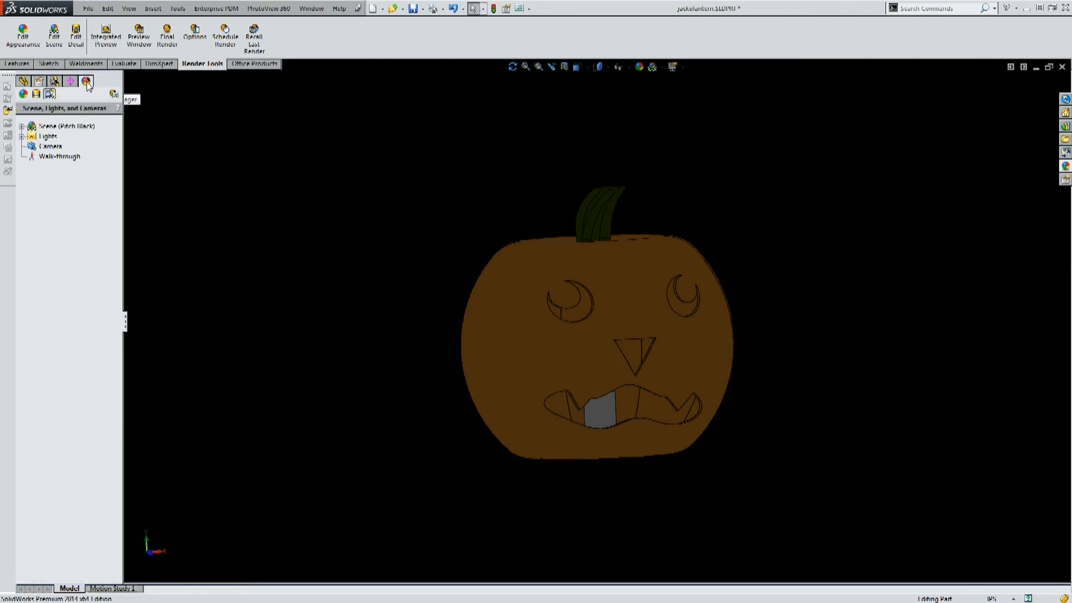
pyautogui.click(44, 137)
pyautogui.doubleClick(44, 137)
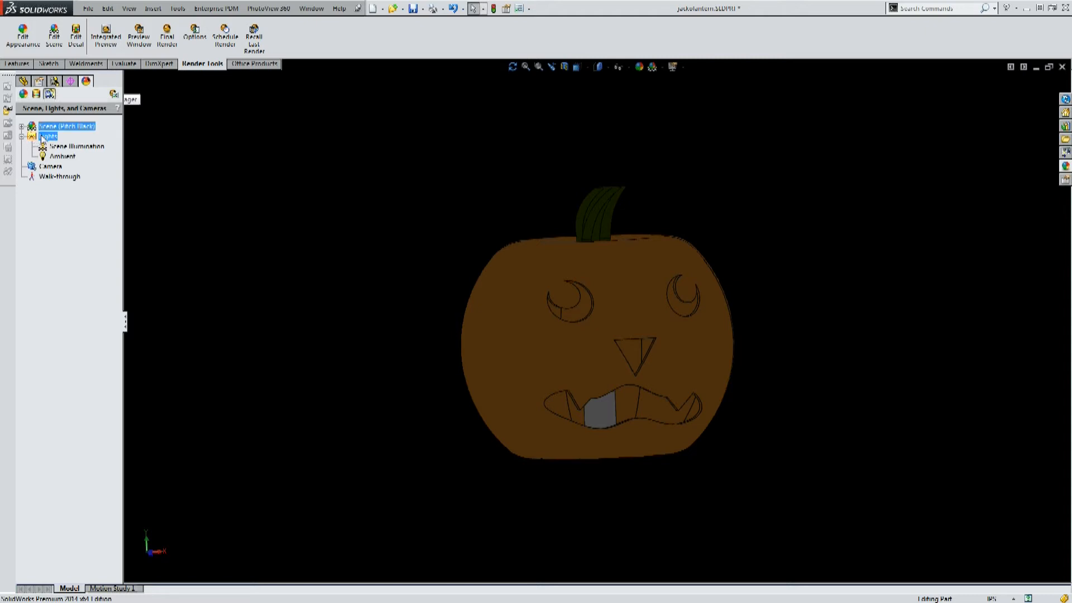
pyautogui.rightClick(43, 137)
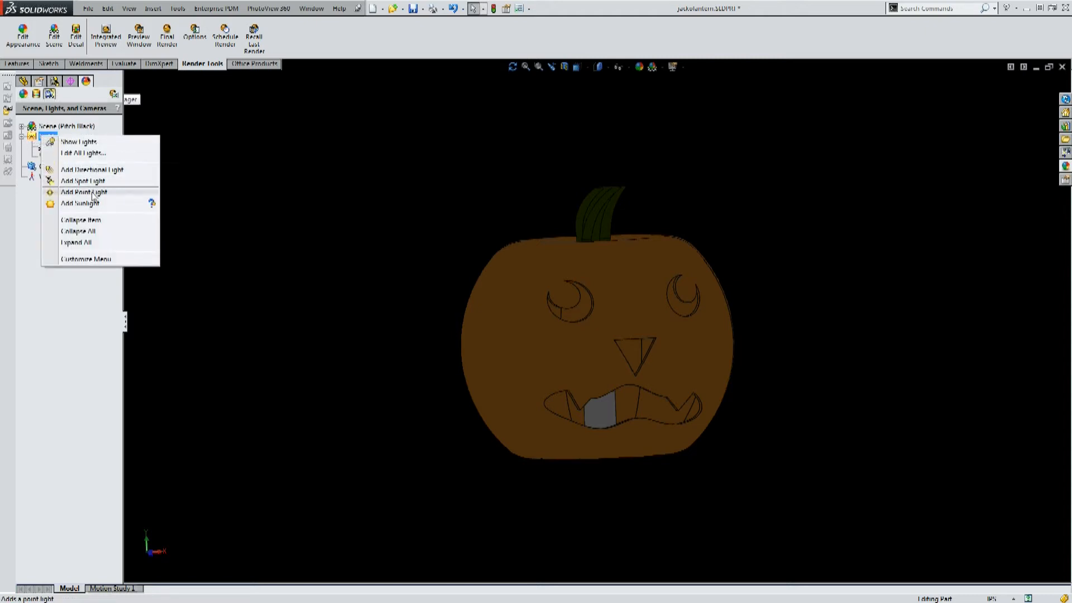
pyautogui.press('ctrl')
pyautogui.click(92, 197)
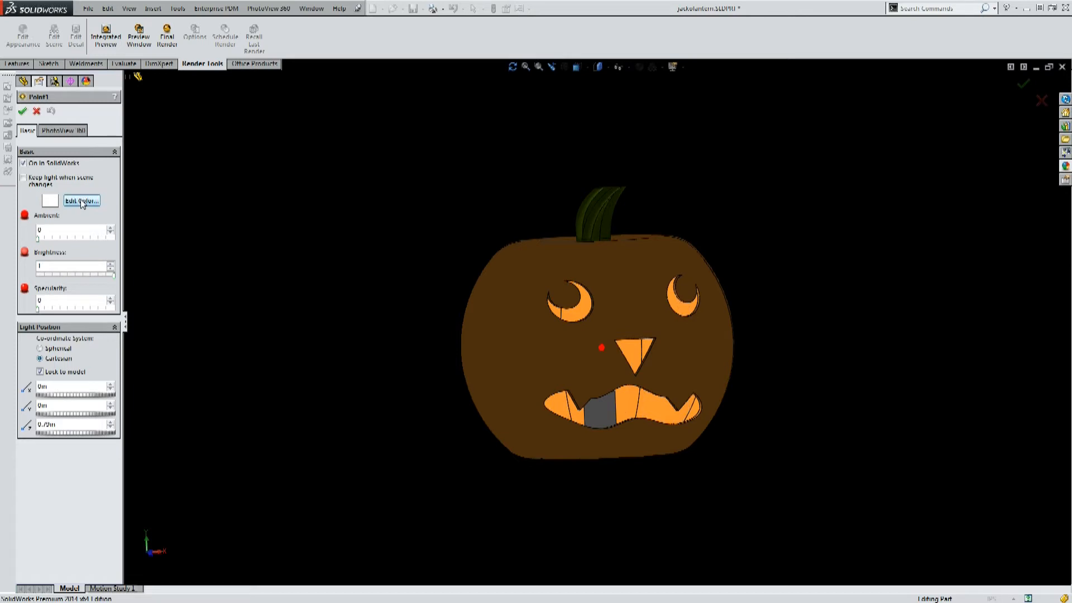
# Set the point light's colour to pale yellow, RGB 255, 255, 204.
pyautogui.click(82, 202)
pyautogui.click(83, 202)
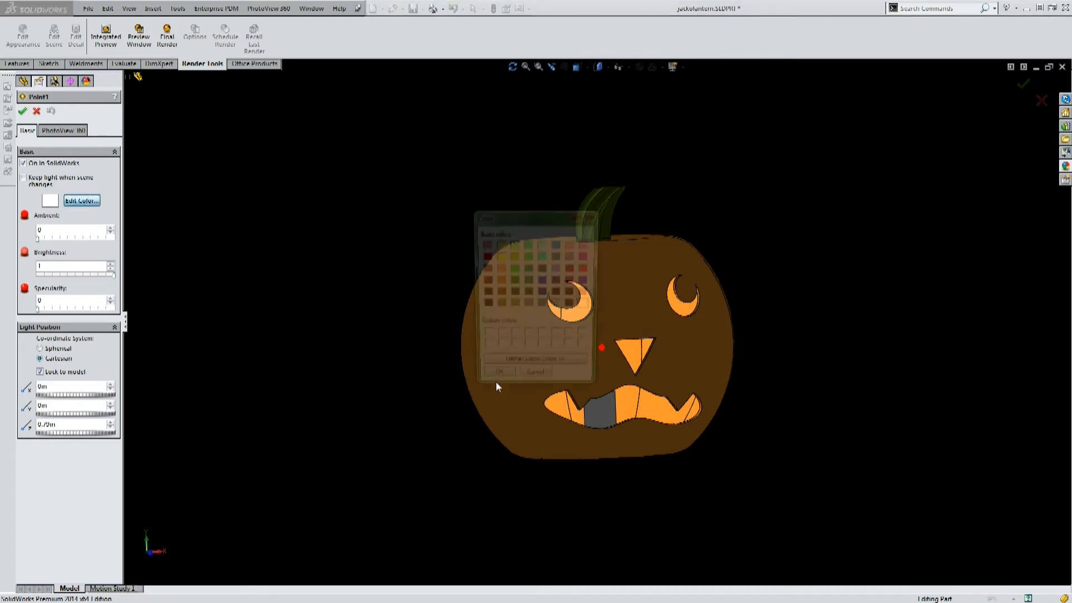
pyautogui.click(499, 246)
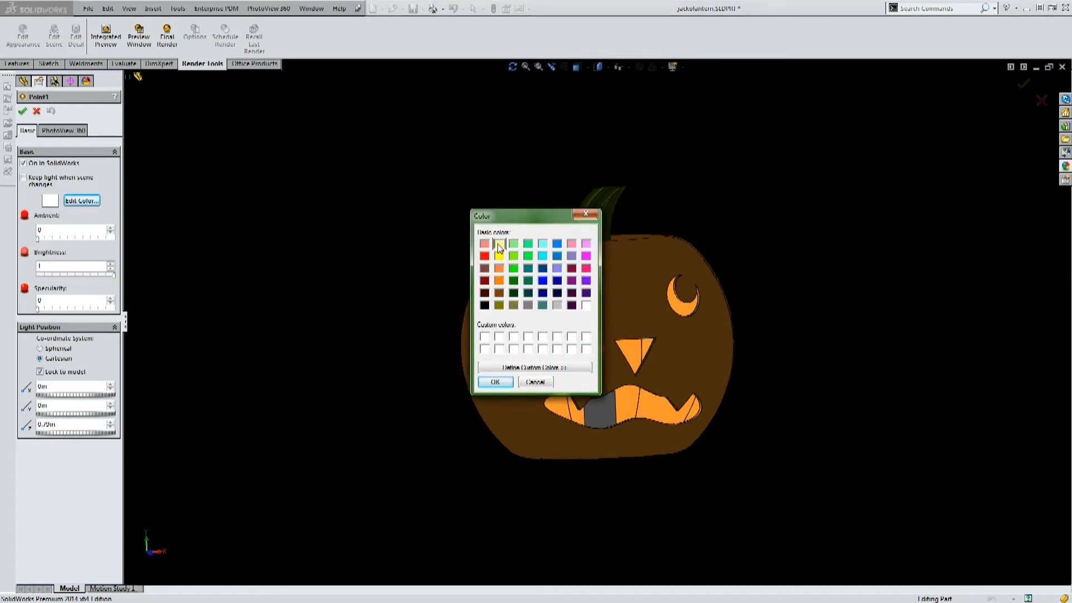
pyautogui.click(536, 369)
pyautogui.moveTo(719, 257); pyautogui.dragTo(720, 244)
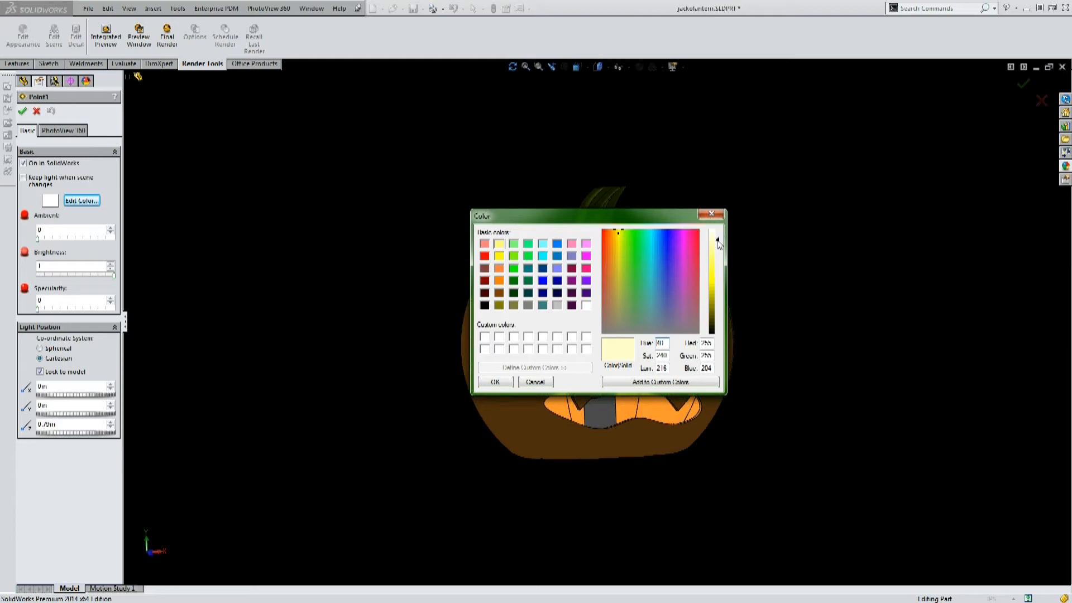
pyautogui.click(505, 385)
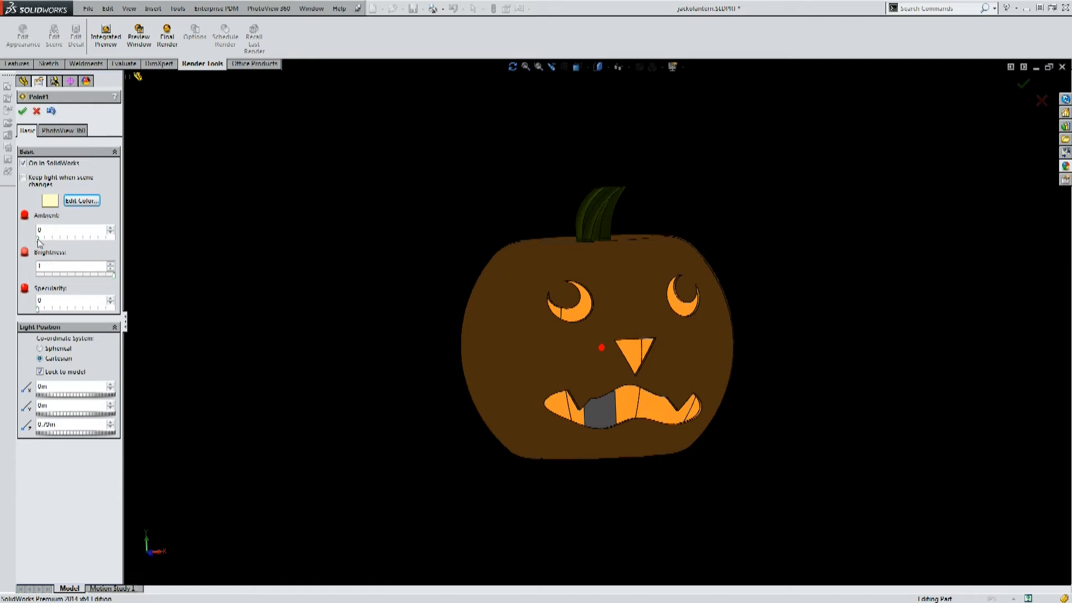
# Set the point light's ambient value to 0.5 and its specularity to 0.25.
pyautogui.moveTo(39, 242); pyautogui.dragTo(48, 241)
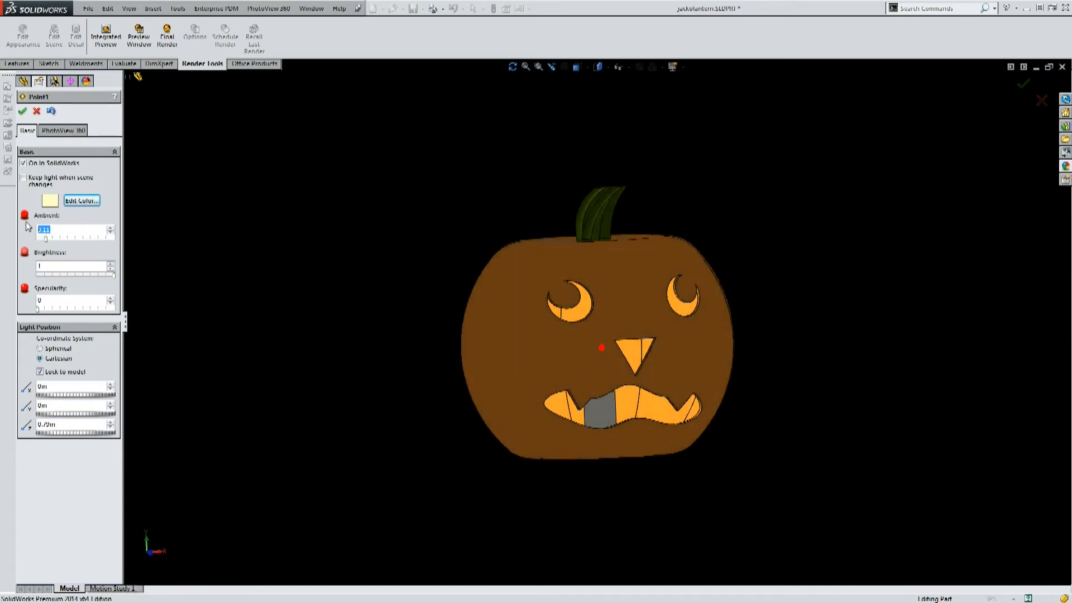
pyautogui.write('.4')
pyautogui.press('BackSpace')
pyautogui.press('BackSpace')
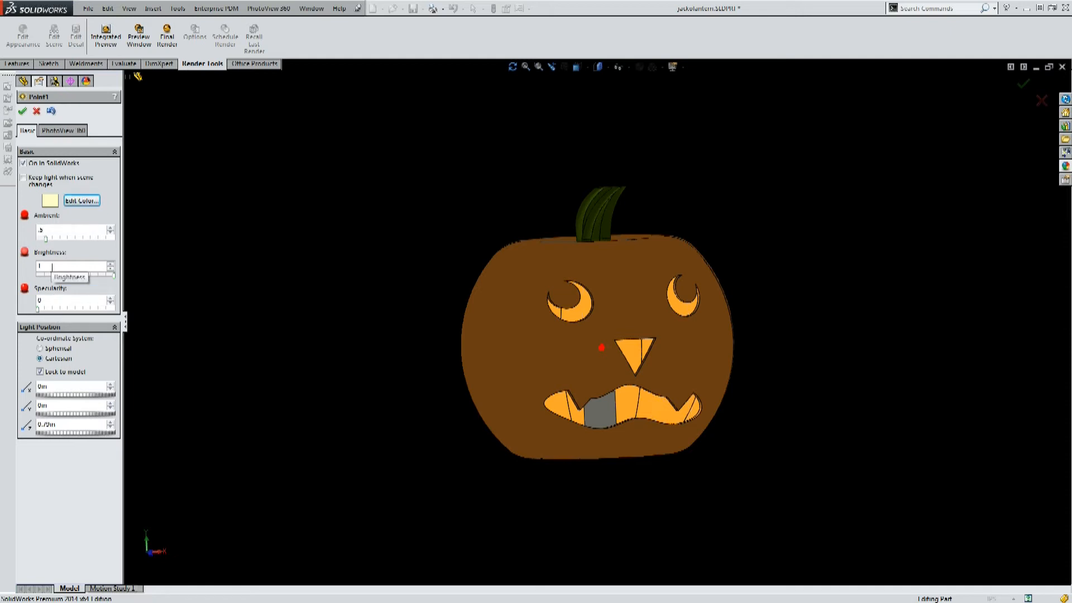
pyautogui.click(48, 303)
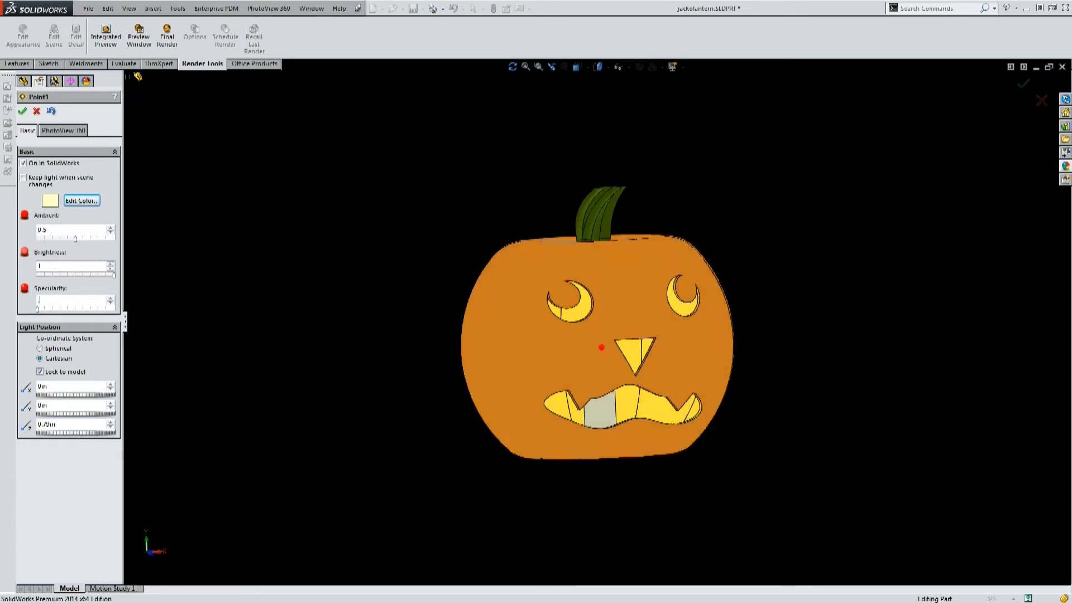
pyautogui.write('25')
# Turn the point light on in PhotoView 360 and set its render brightness to 1 w/srm^2.
pyautogui.click(65, 132)
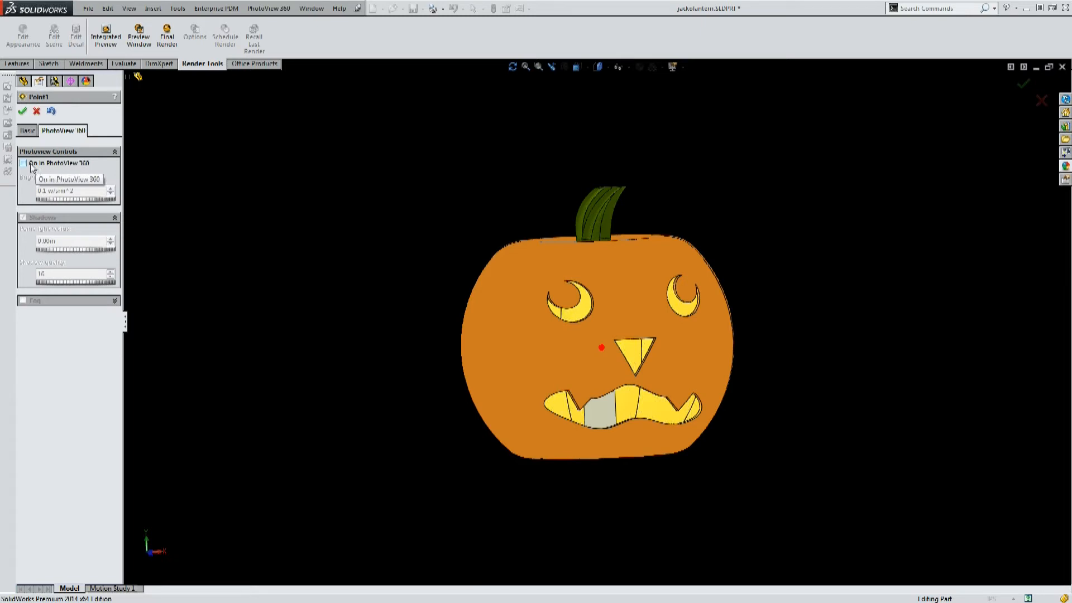
pyautogui.click(24, 165)
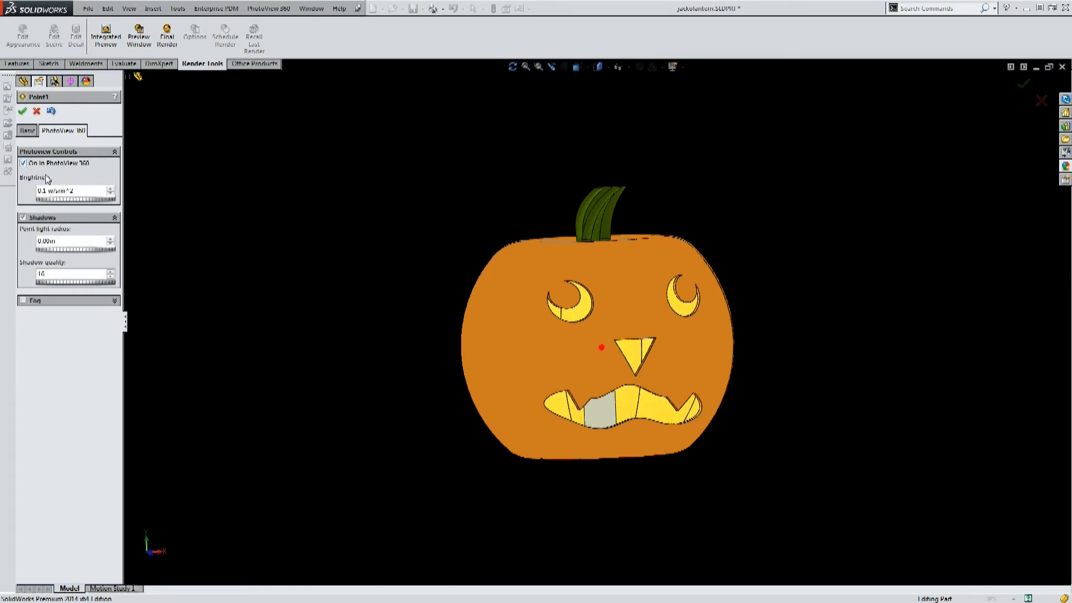
pyautogui.doubleClick(78, 190)
pyautogui.write('1')
pyautogui.press('Return')
# Set the point light's shadow radius to 2.6 in and its shadow quality to 50.
pyautogui.click(60, 240)
pyautogui.write('2.6')
pyautogui.press('Tab')
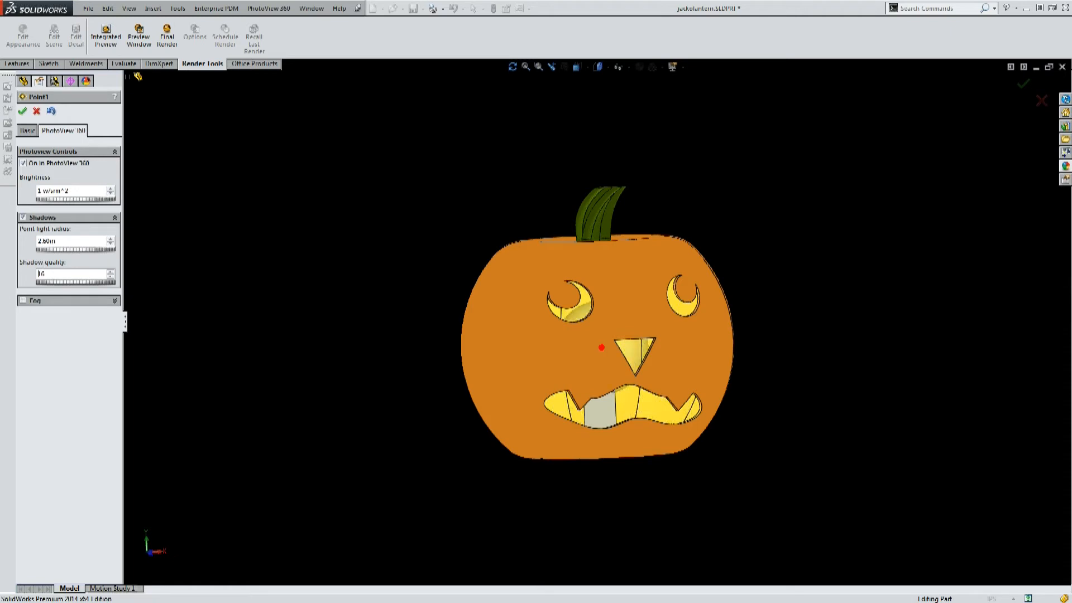
pyautogui.write('5')
pyautogui.write('50')
# Try fog on the point light with a radius of 25 in and quality 55, and turn the fog back off.
pyautogui.click(23, 302)
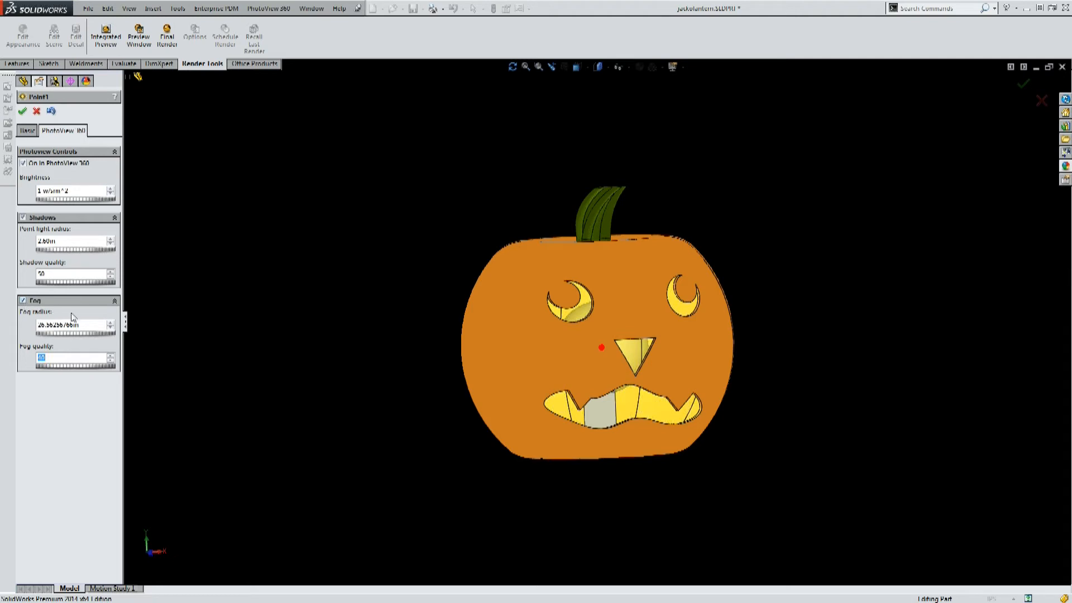
pyautogui.write('40')
pyautogui.hotkey('shift', 'Tab')
pyautogui.write('25')
pyautogui.press('Return')
pyautogui.click(64, 357)
pyautogui.write('55')
pyautogui.click(22, 301)
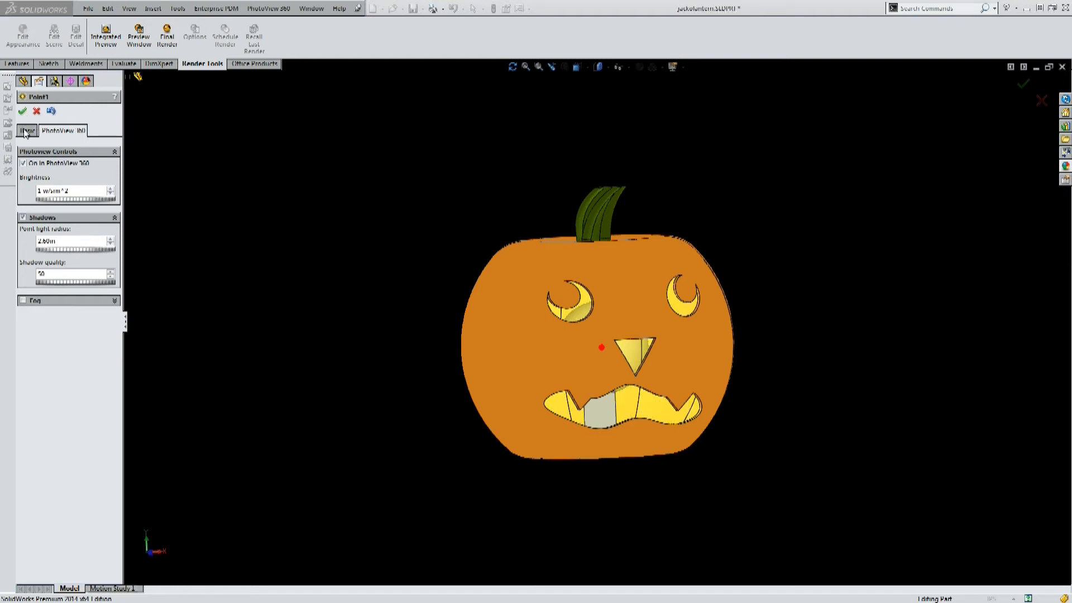
# Move the point light inside the pumpkin to a Z coordinate of 0 in and a Y coordinate of -1.25 in.
pyautogui.click(27, 130)
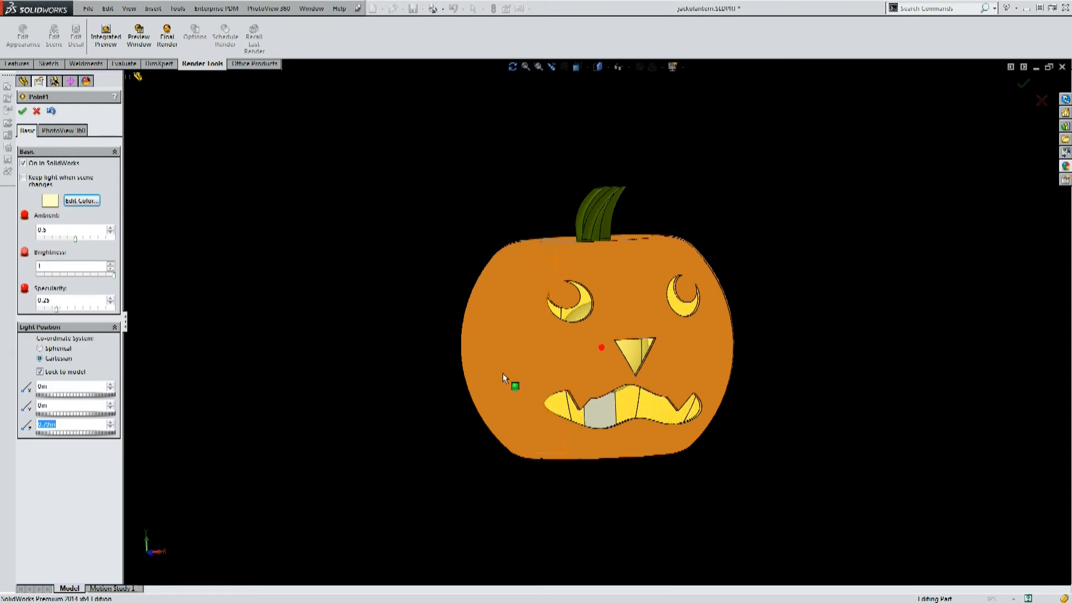
pyautogui.moveTo(504, 373); pyautogui.dragTo(481, 363, button='middle')
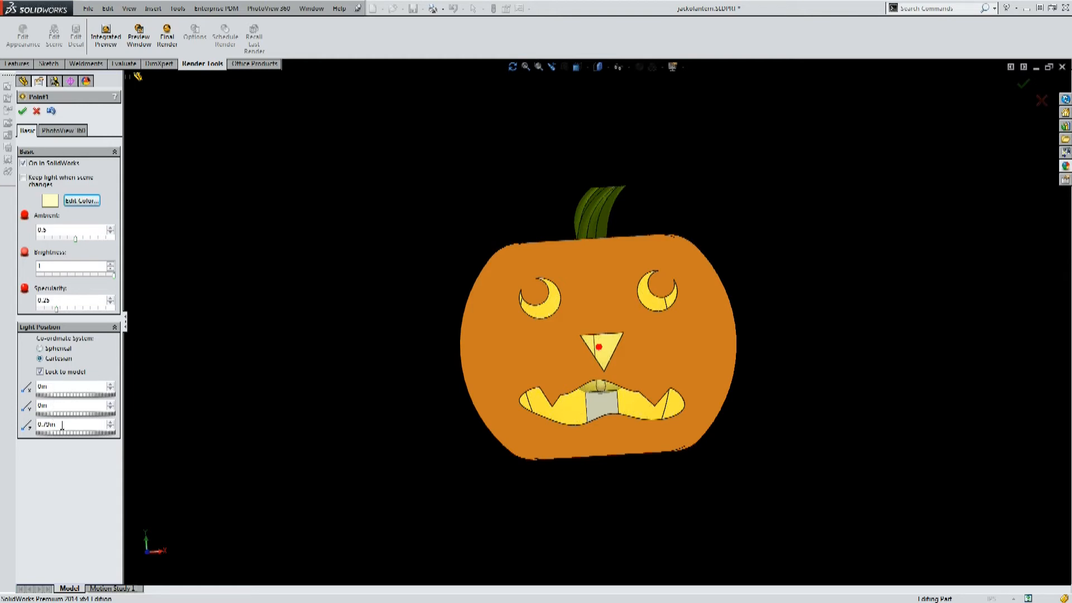
pyautogui.moveTo(56, 424); pyautogui.dragTo(38, 425)
pyautogui.write('0')
pyautogui.press('Return')
pyautogui.click(67, 406)
pyautogui.write('-1.25')
pyautogui.press('Return')
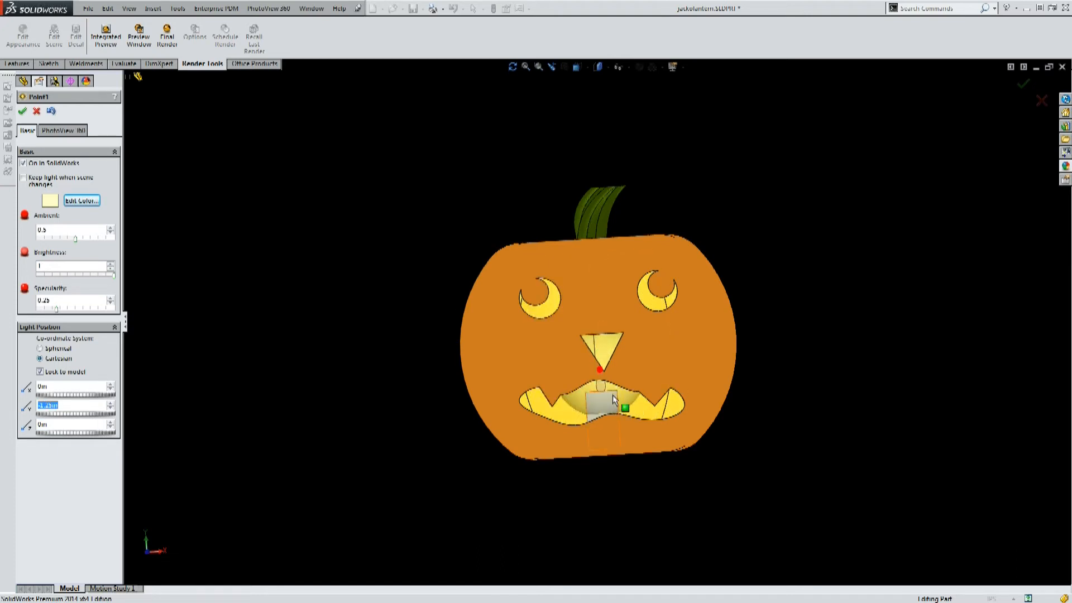
pyautogui.moveTo(613, 389); pyautogui.dragTo(514, 403, button='middle')
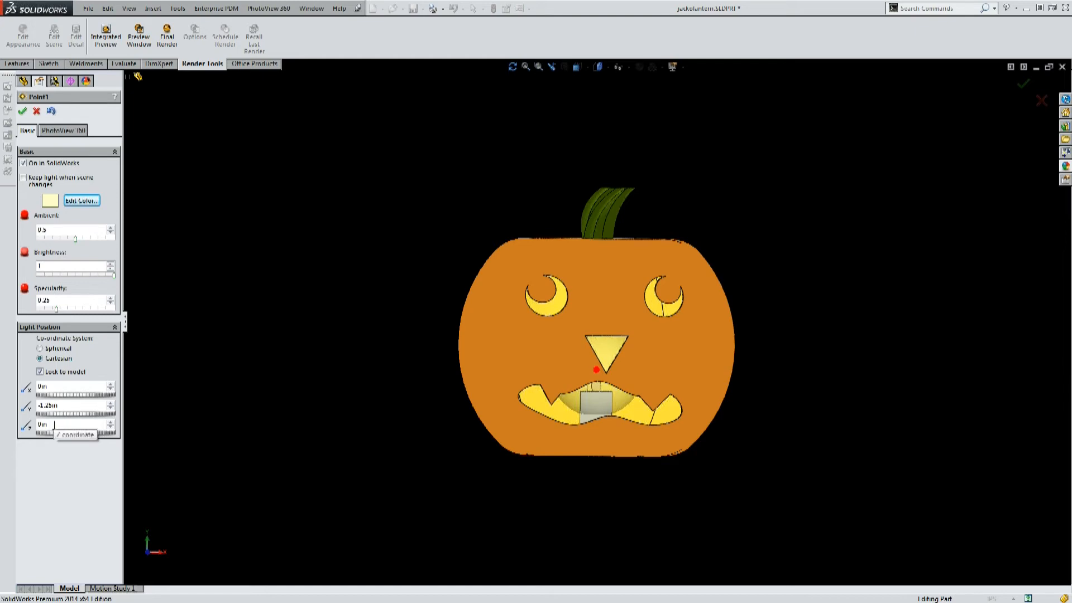
# Accept the point light settings and add a directional light to the scene.
pyautogui.click(23, 112)
pyautogui.click(62, 156)
pyautogui.click(47, 137)
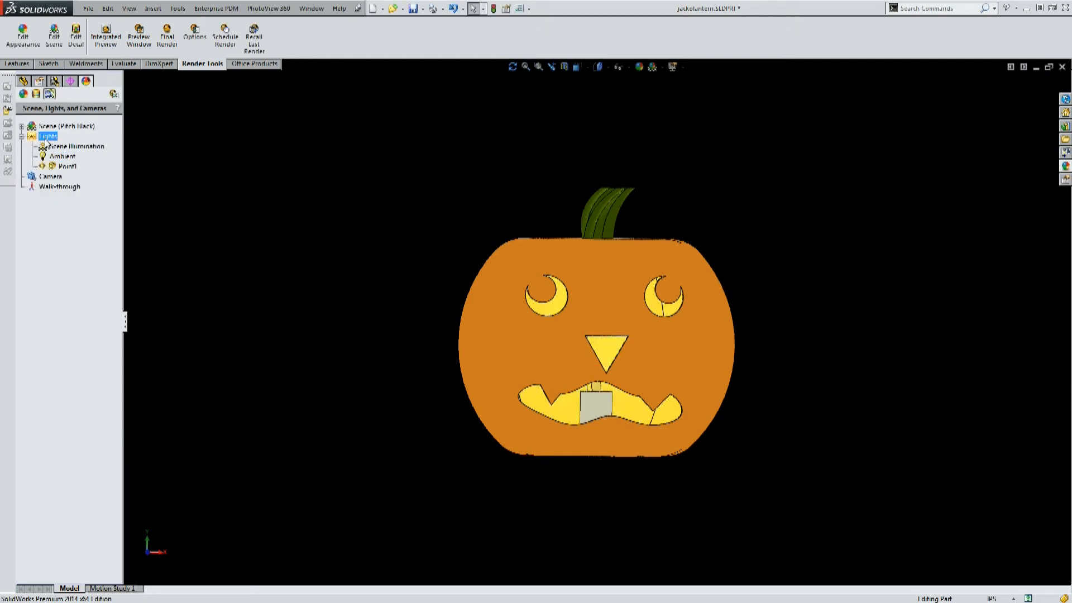
pyautogui.press('ctrl')
pyautogui.rightClick(47, 139)
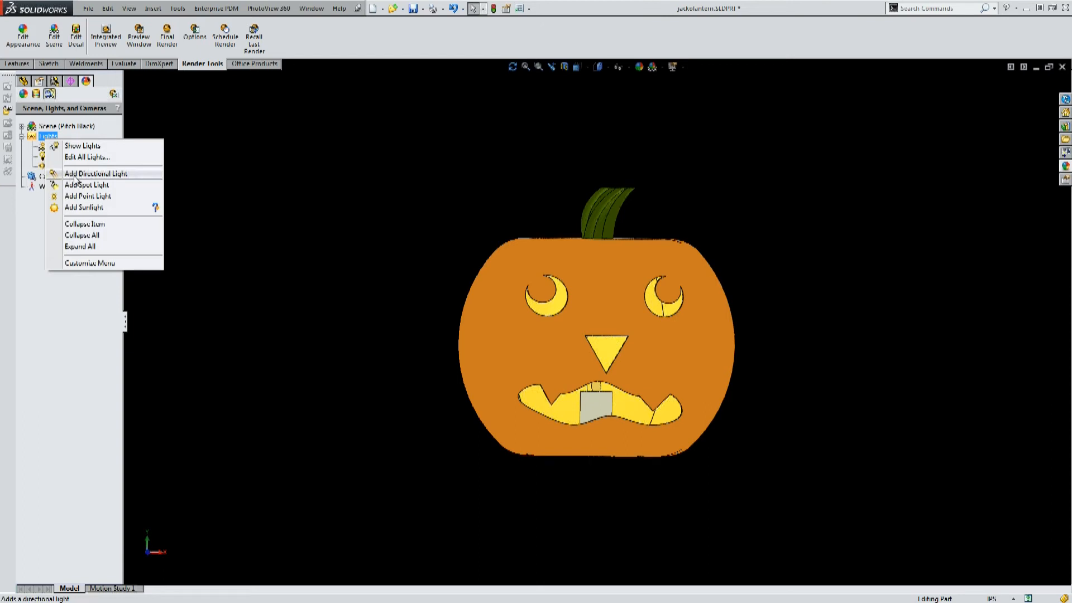
pyautogui.press('ctrl')
pyautogui.click(75, 177)
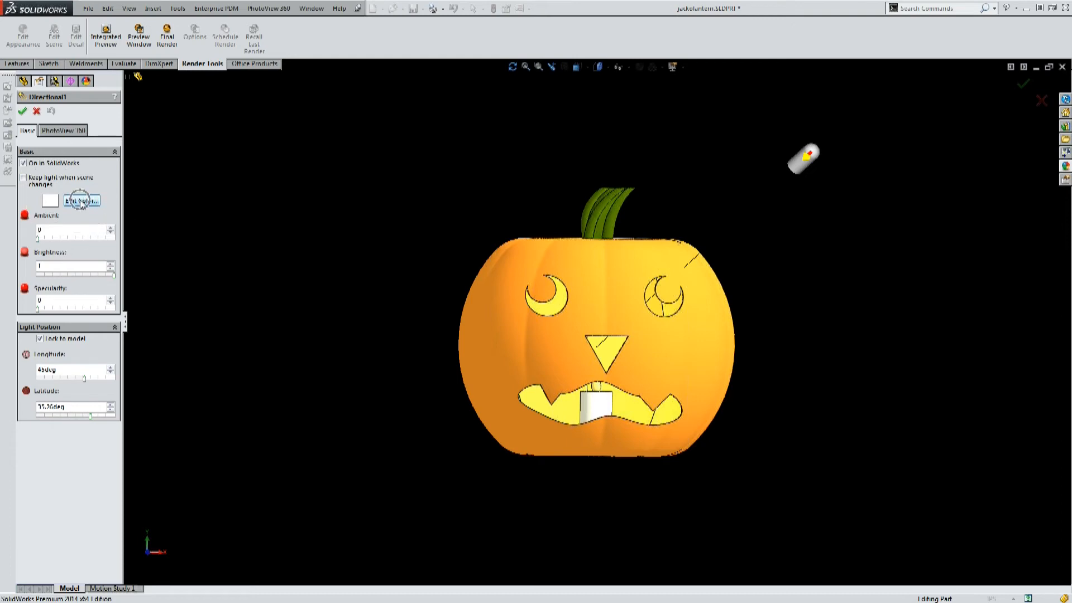
# Set the new directional light's colour to a pale yellow with hue 40, saturation 240 and luminance 208.
pyautogui.click(81, 202)
pyautogui.click(500, 246)
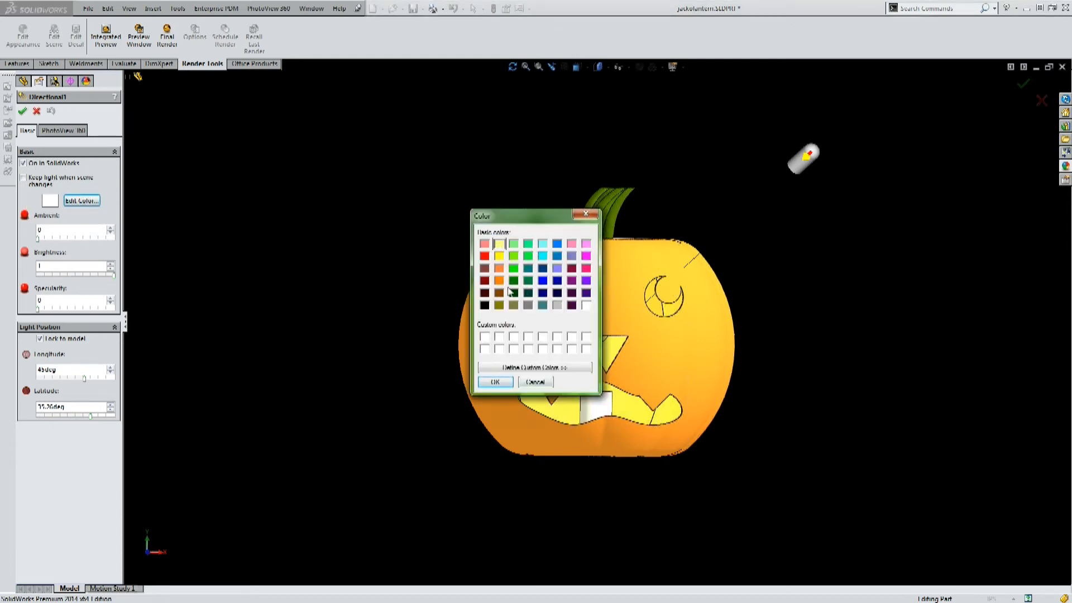
pyautogui.click(531, 367)
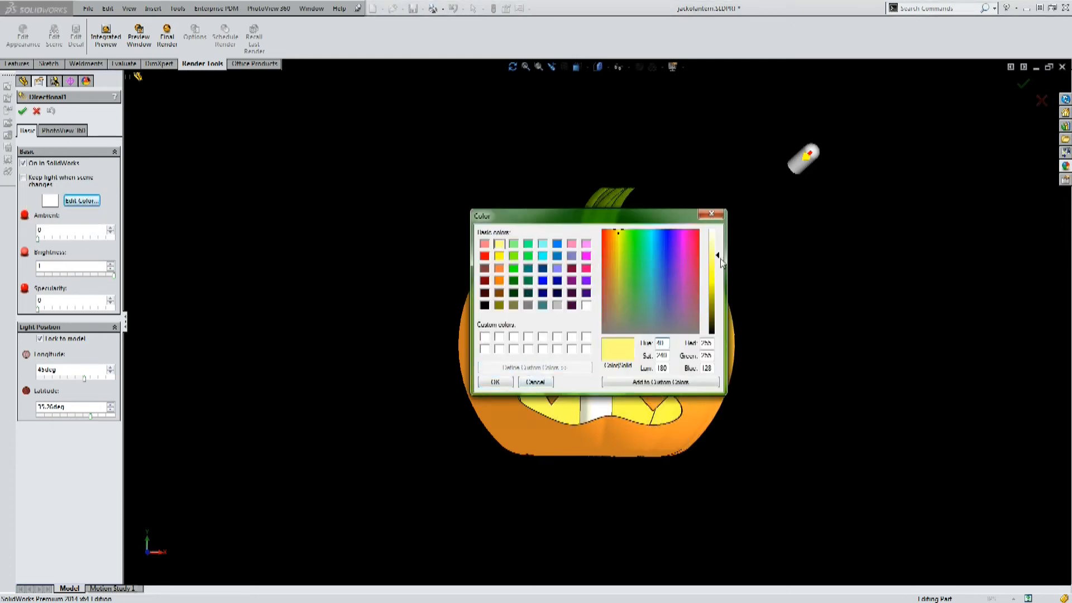
pyautogui.moveTo(720, 256); pyautogui.dragTo(721, 249)
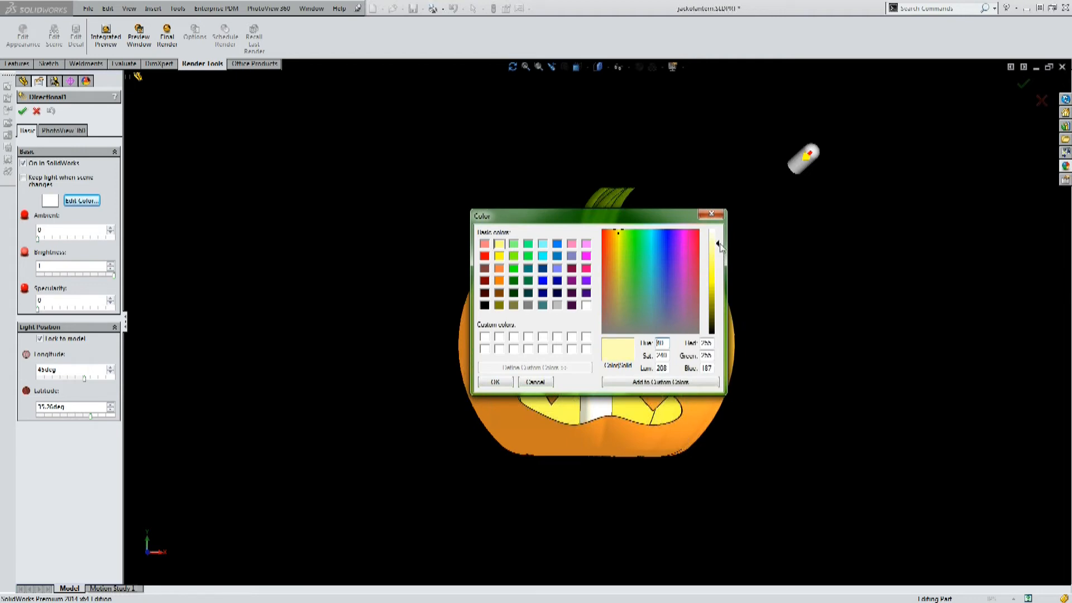
pyautogui.click(495, 382)
# Reposition the directional light above the pumpkin at about 60.85° longitude and 44.95° latitude.
pyautogui.moveTo(386, 458); pyautogui.dragTo(426, 496)
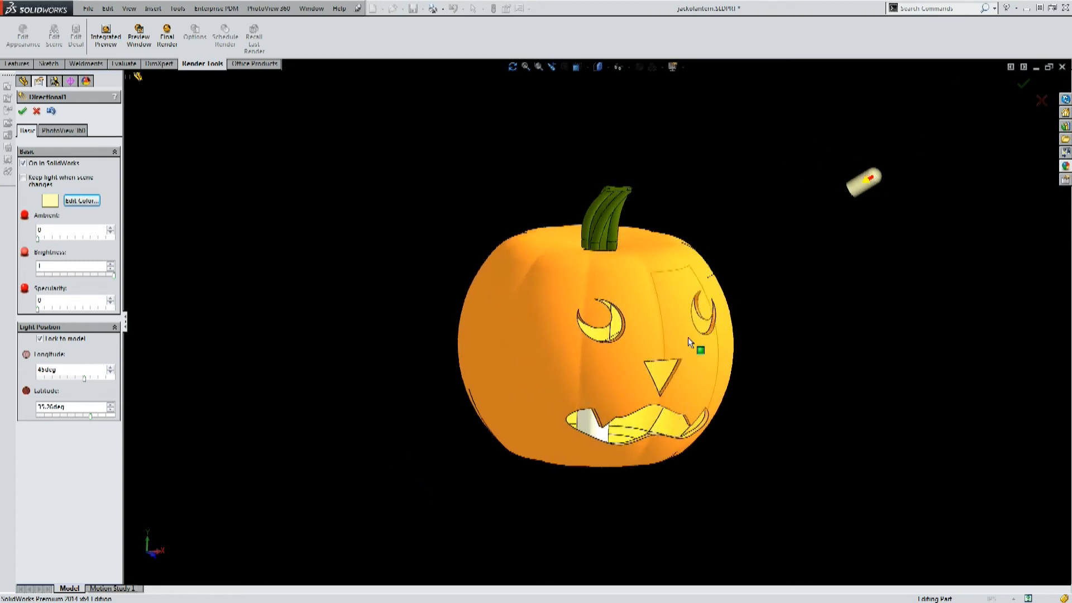
pyautogui.moveTo(691, 339); pyautogui.dragTo(713, 339, button='middle')
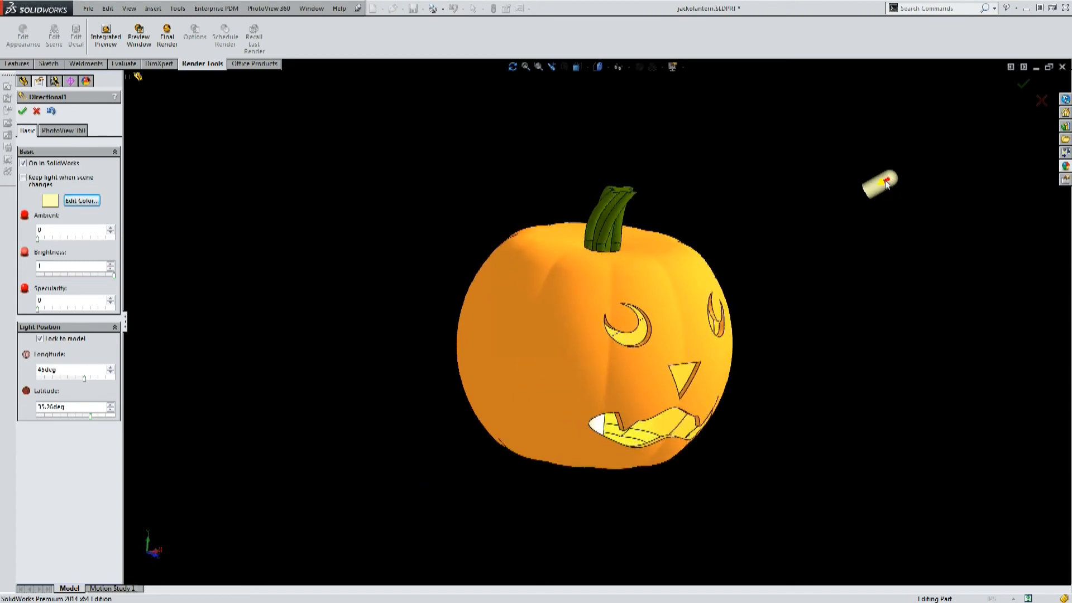
pyautogui.moveTo(888, 190)
pyautogui.mouseDown()
pyautogui.moveTo(855, 166)
pyautogui.moveTo(850, 124)
pyautogui.moveTo(867, 106)
pyautogui.mouseUp()
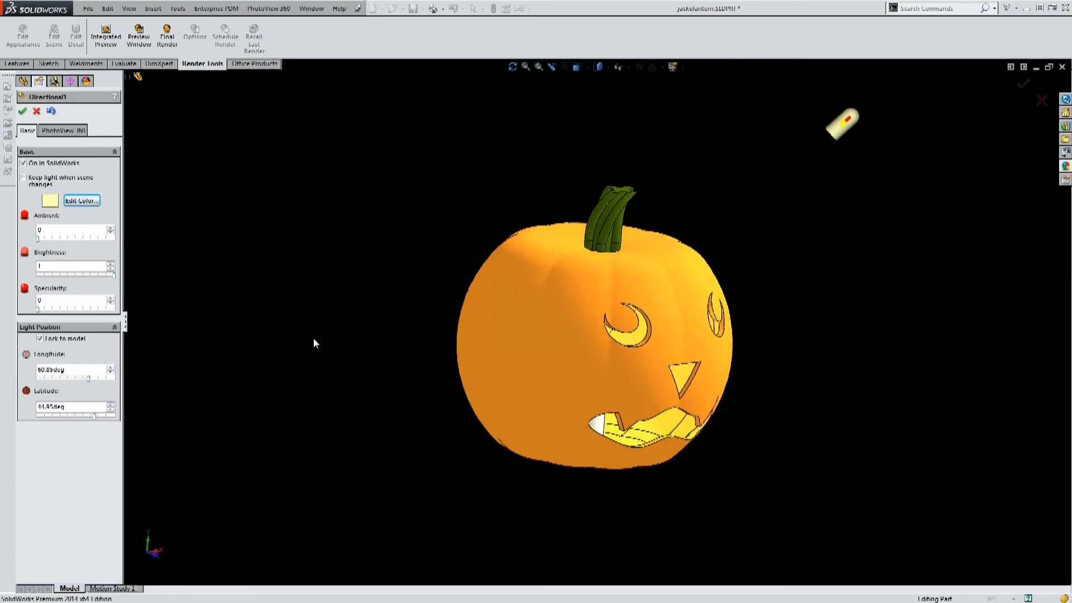
# Set the directional light's basic brightness to 0.1 and turn the light on in PhotoView 360.
pyautogui.doubleClick(50, 267)
pyautogui.write('.1')
pyautogui.click(56, 133)
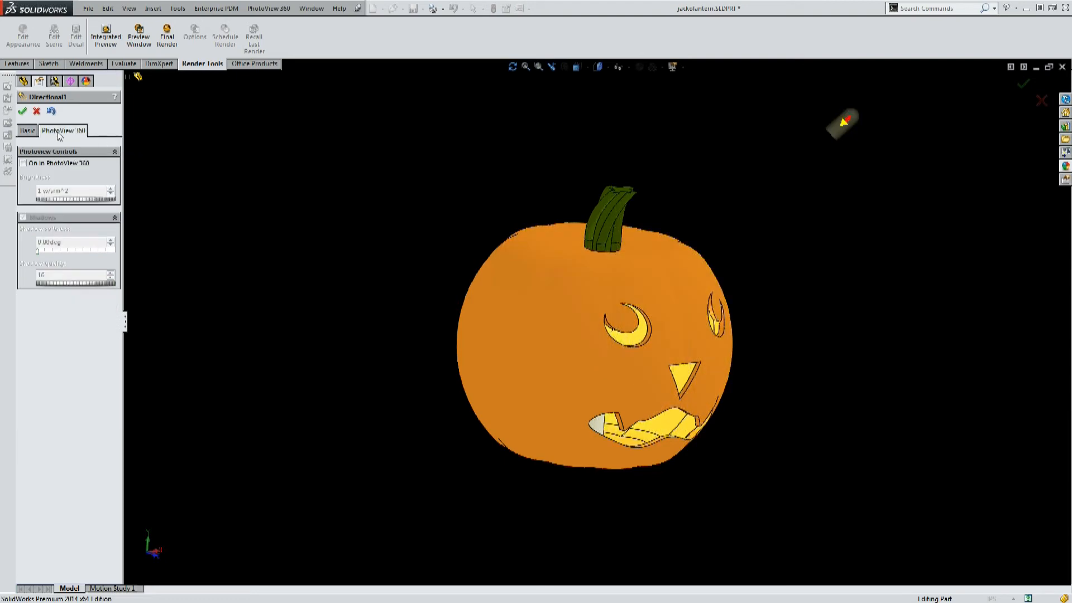
pyautogui.click(24, 164)
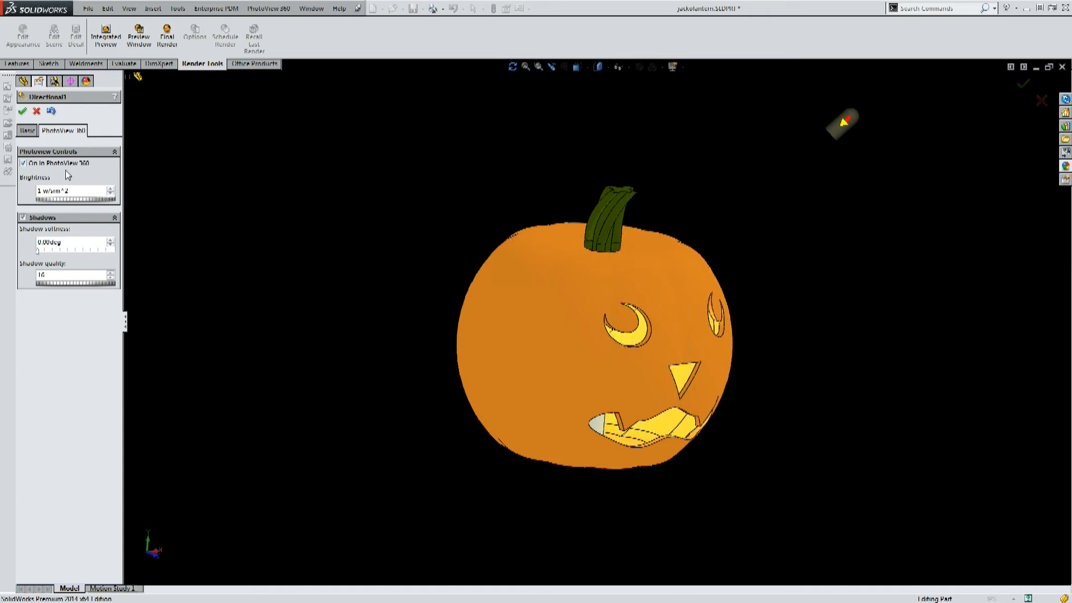
# Set the directional light's render brightness to 0.4 w/srm^2 and its shadow quality to 55, and accept the light.
pyautogui.click(75, 191)
pyautogui.hotkey('ctrl', 'a')
pyautogui.write('.4')
pyautogui.press('Return')
pyautogui.press('Delete')
pyautogui.press('Delete')
pyautogui.write('55')
pyautogui.click(22, 111)
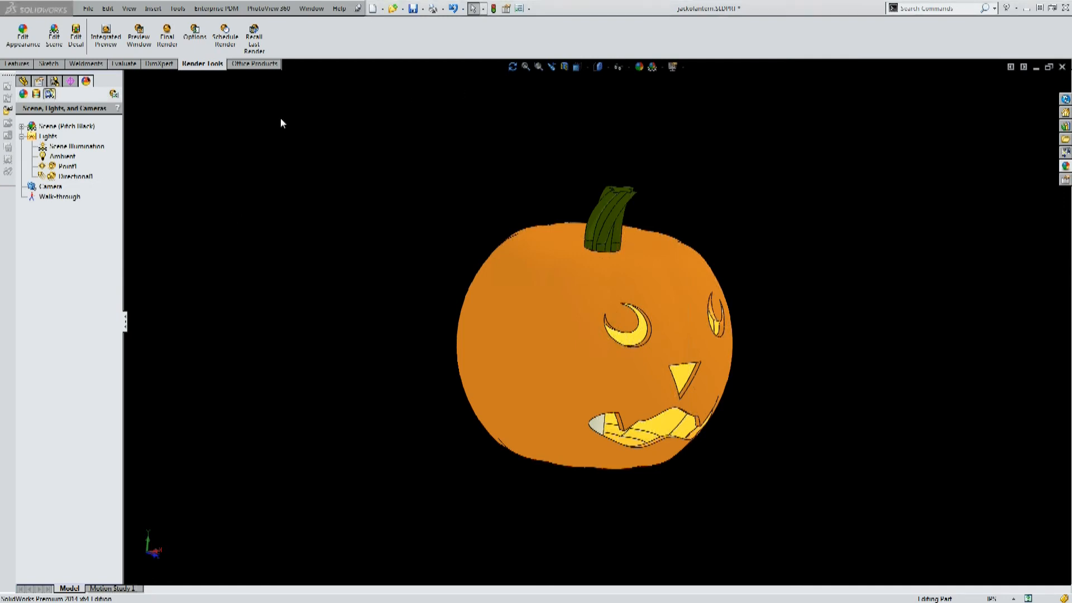
# Add a second directional light and colour it pale yellow with hue 40, saturation 240 and luminance 219.
pyautogui.click(47, 136)
pyautogui.rightClick(45, 135)
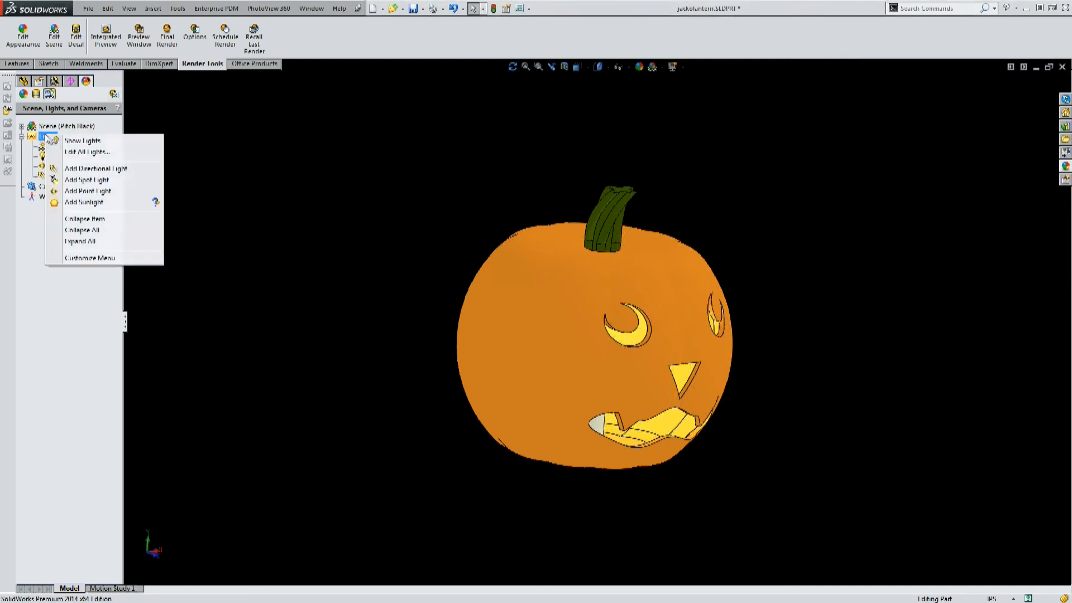
pyautogui.click(74, 169)
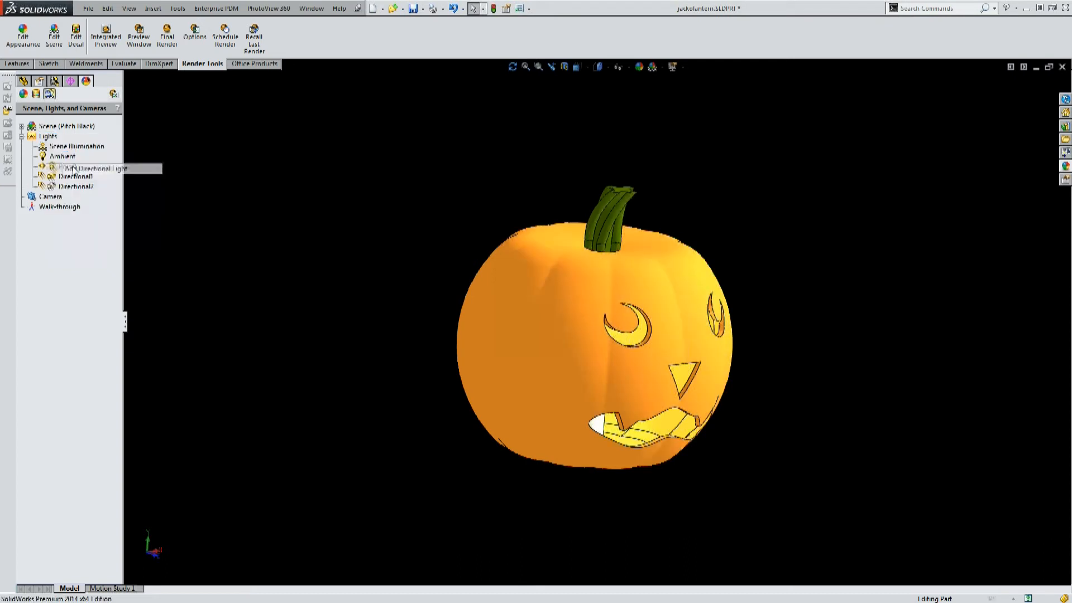
pyautogui.click(72, 200)
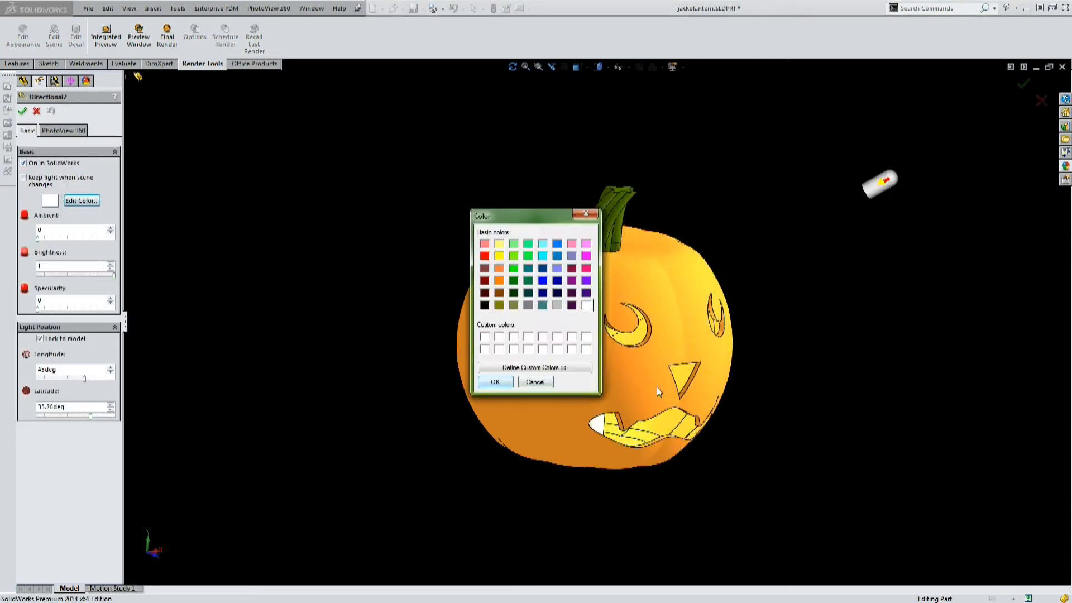
pyautogui.click(500, 244)
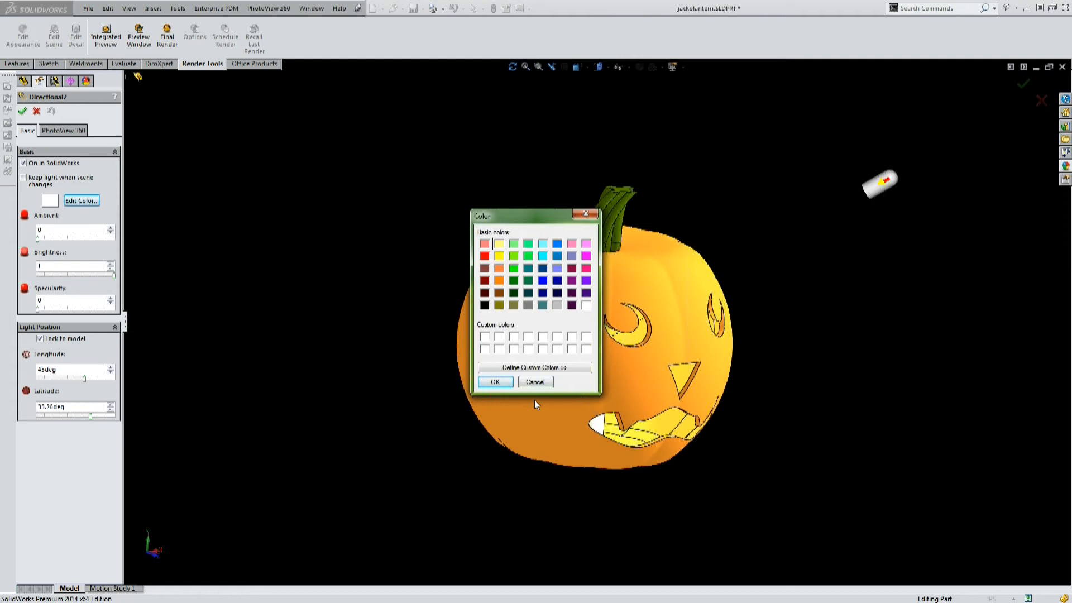
pyautogui.click(535, 367)
pyautogui.moveTo(719, 258); pyautogui.dragTo(719, 243)
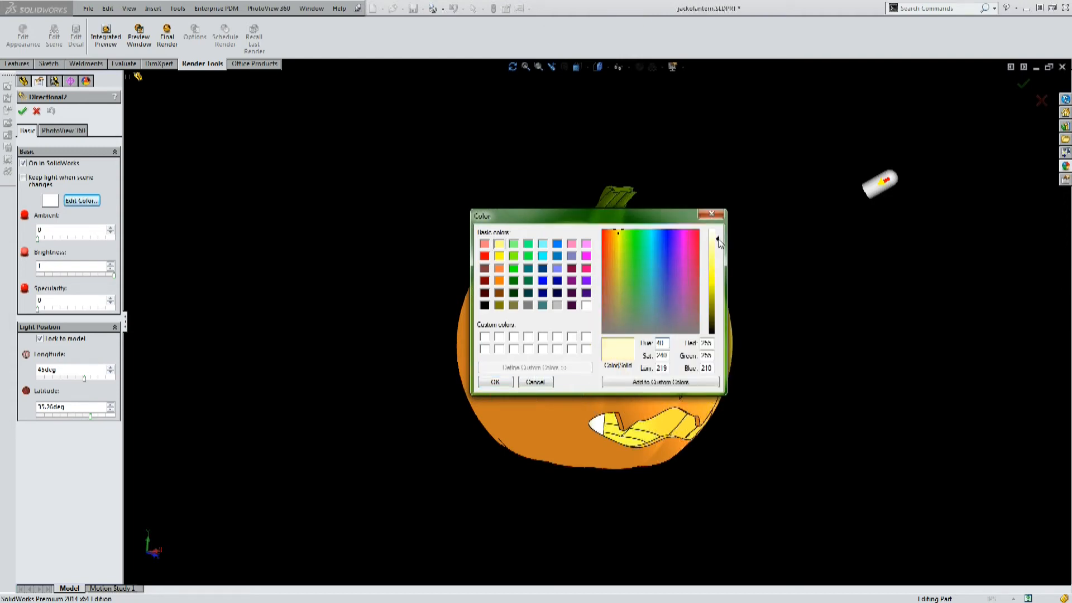
pyautogui.click(495, 382)
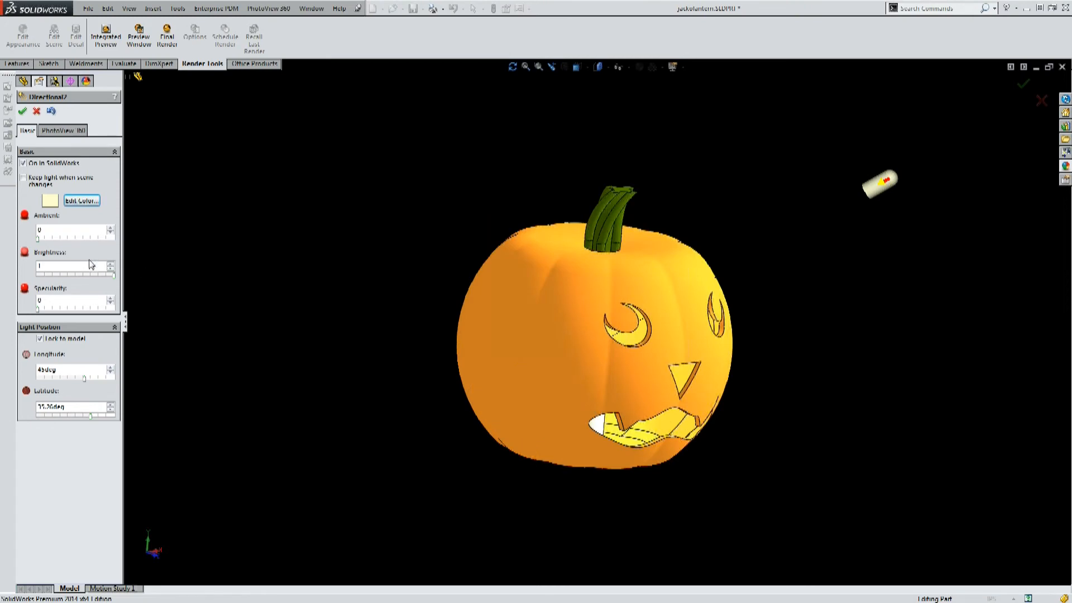
# Set the second directional light's basic brightness to 0.7 and its PhotoView 360 brightness to 0.8 w/srm^2.
pyautogui.doubleClick(39, 265)
pyautogui.write('.7')
pyautogui.click(66, 132)
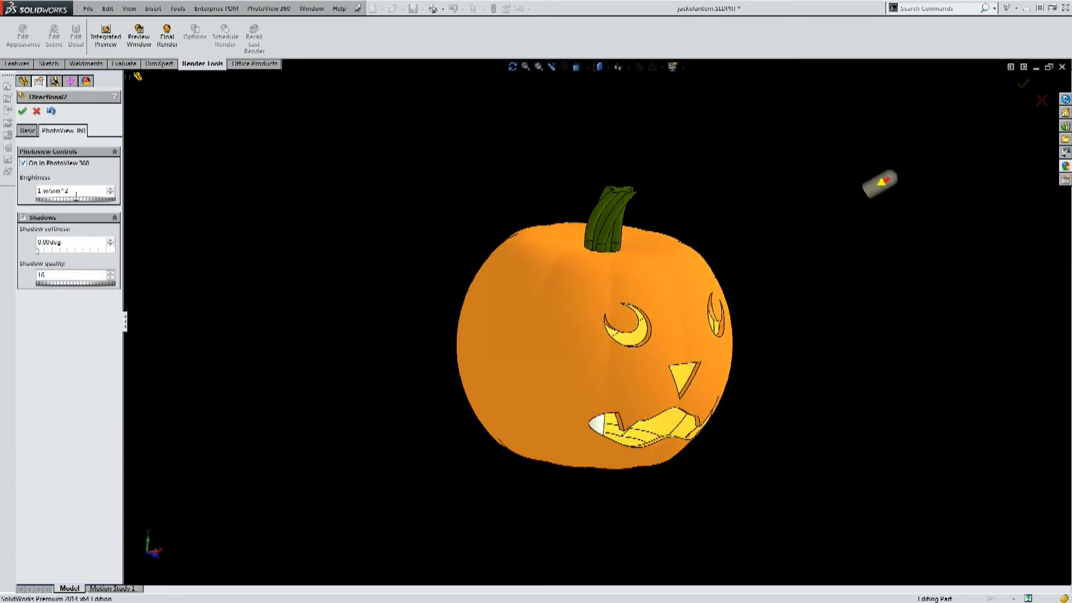
pyautogui.doubleClick(62, 190)
pyautogui.write('.8')
# Set the second directional light's shadow quality to 51 and accept the light.
pyautogui.click(38, 275)
pyautogui.write('51')
pyautogui.press('Delete')
pyautogui.press('Delete')
pyautogui.click(23, 113)
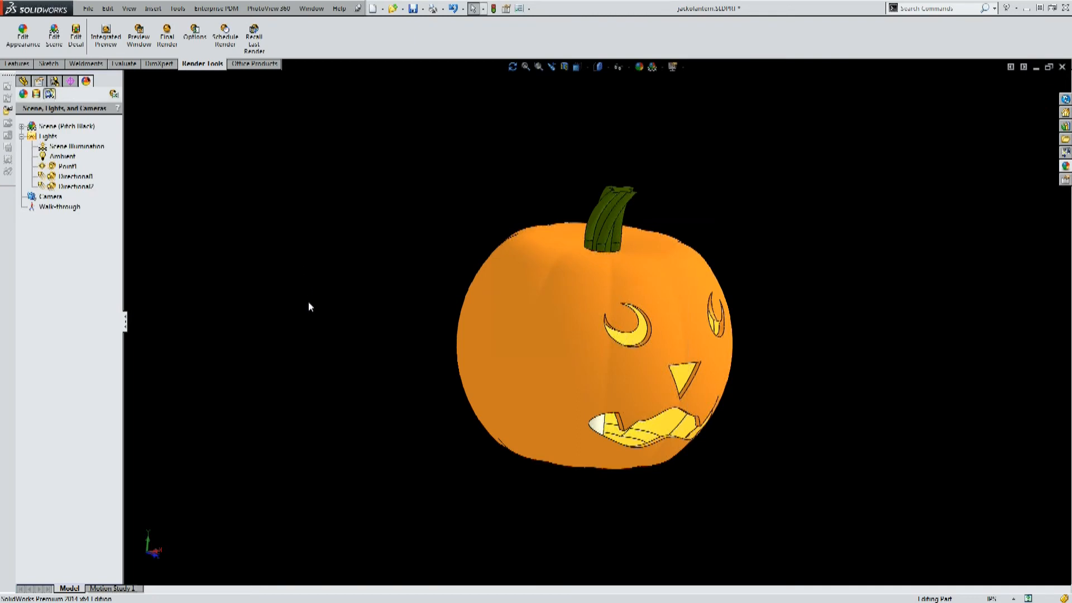
# Review the PhotoView 360 options for output image size, image format and render quality, and accept them.
pyautogui.moveTo(310, 304)
pyautogui.mouseDown(button='middle')
pyautogui.moveTo(342, 313)
pyautogui.moveTo(313, 337)
pyautogui.moveTo(283, 302)
pyautogui.moveTo(304, 290)
pyautogui.moveTo(306, 262)
pyautogui.moveTo(266, 292)
pyautogui.moveTo(302, 298)
pyautogui.mouseUp(button='middle')
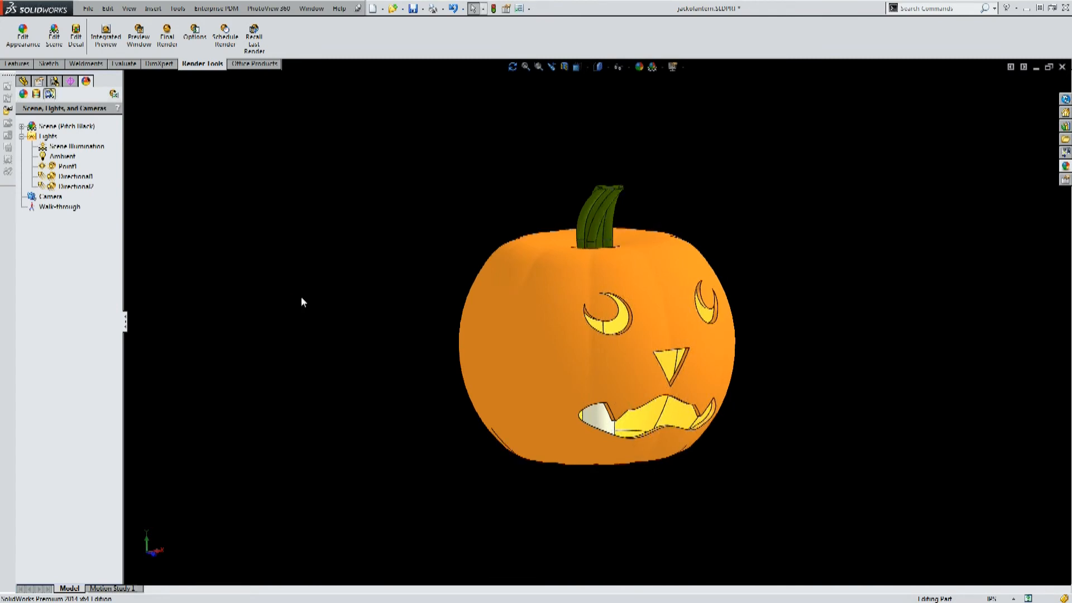
pyautogui.moveTo(387, 283)
pyautogui.mouseDown(button='middle')
pyautogui.moveTo(402, 246)
pyautogui.moveTo(390, 237)
pyautogui.moveTo(378, 278)
pyautogui.mouseUp(button='middle')
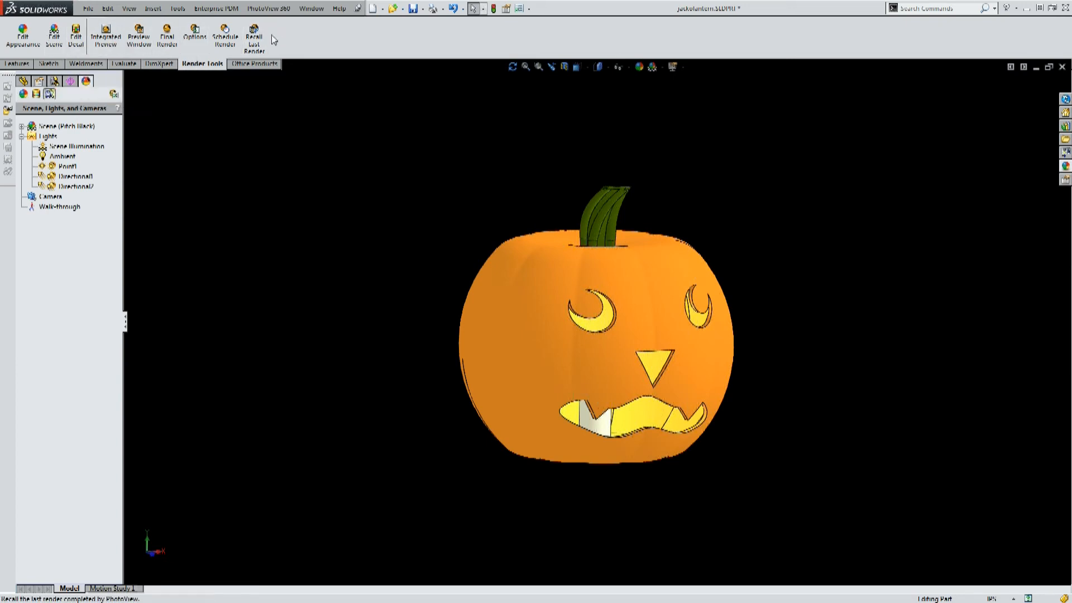
pyautogui.click(200, 42)
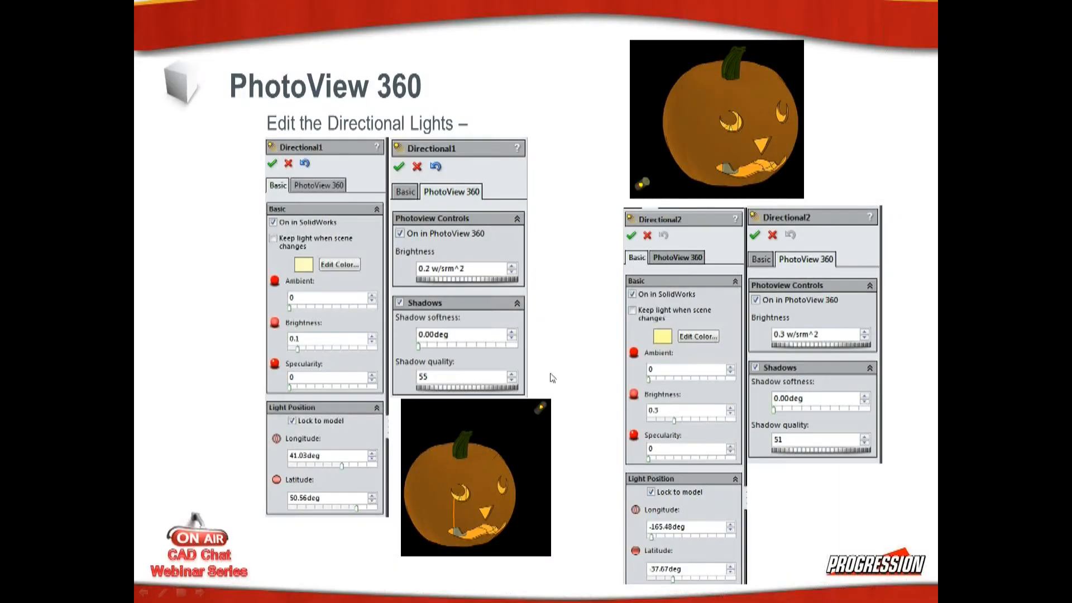
pyautogui.press('Right')
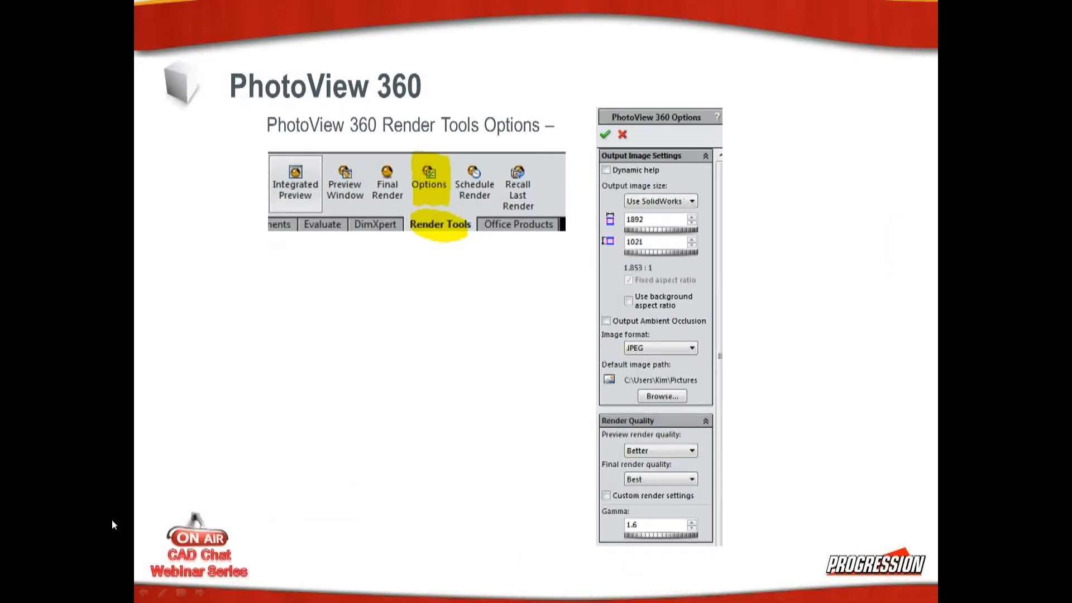
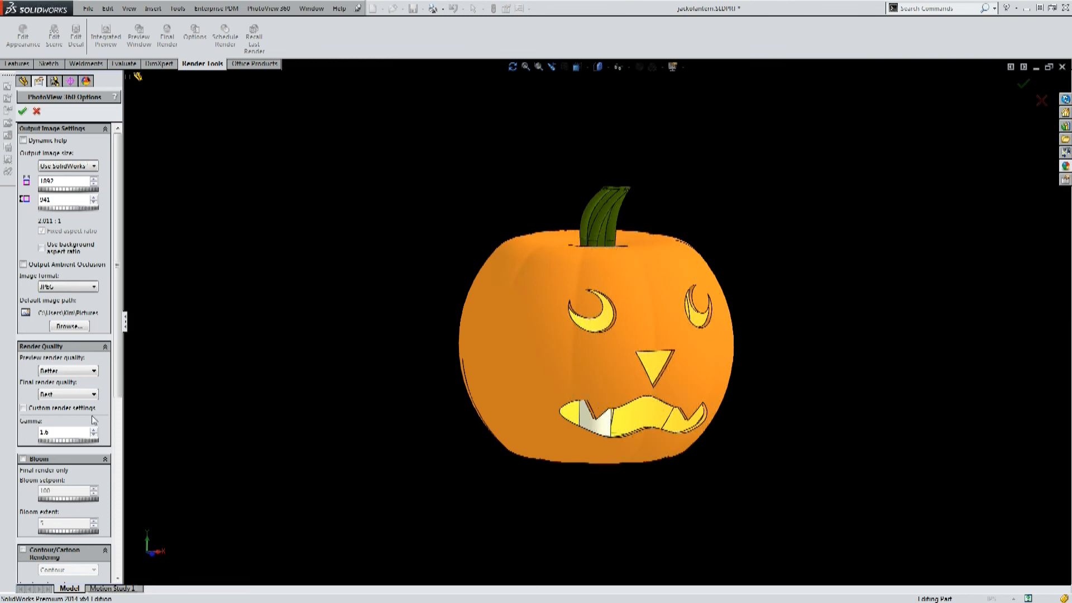
pyautogui.click(22, 113)
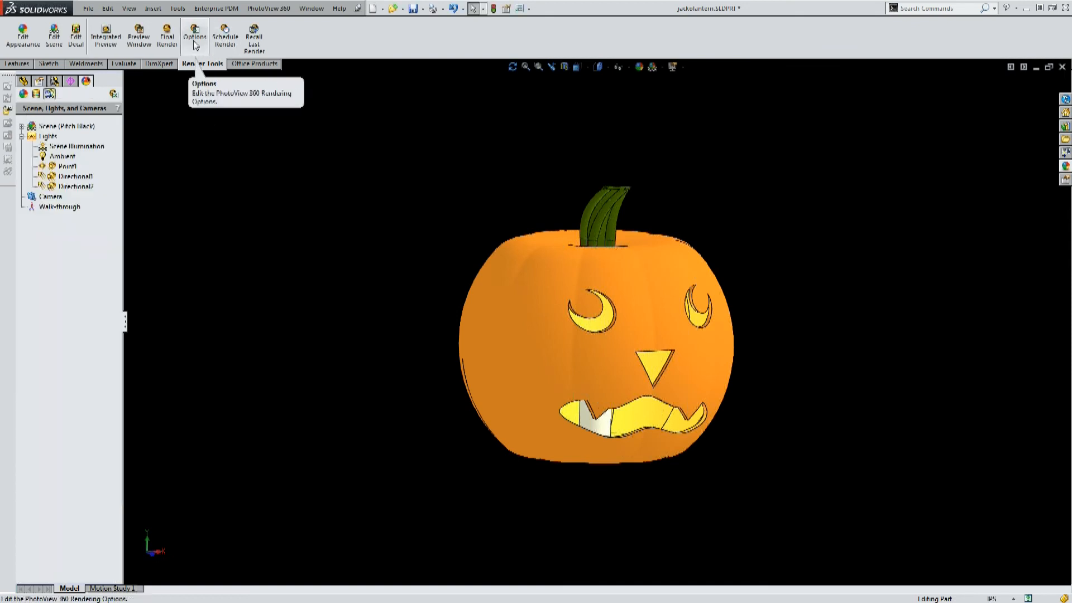
# Preview the lit pumpkin in the PhotoView 360 preview window and place that window beside the model.
pyautogui.click(138, 41)
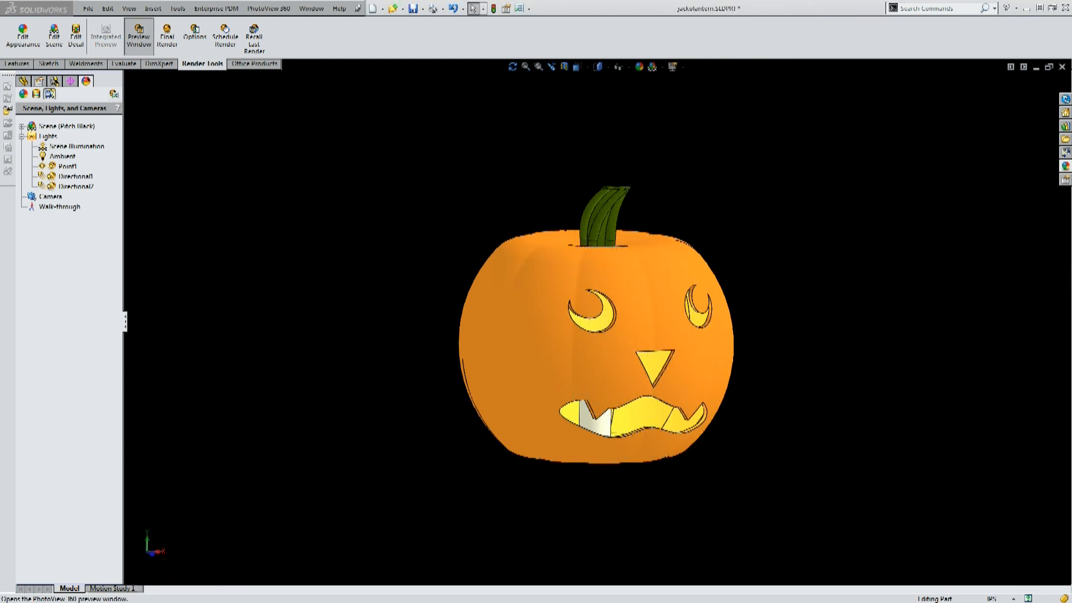
pyautogui.moveTo(319, 193); pyautogui.dragTo(639, 240)
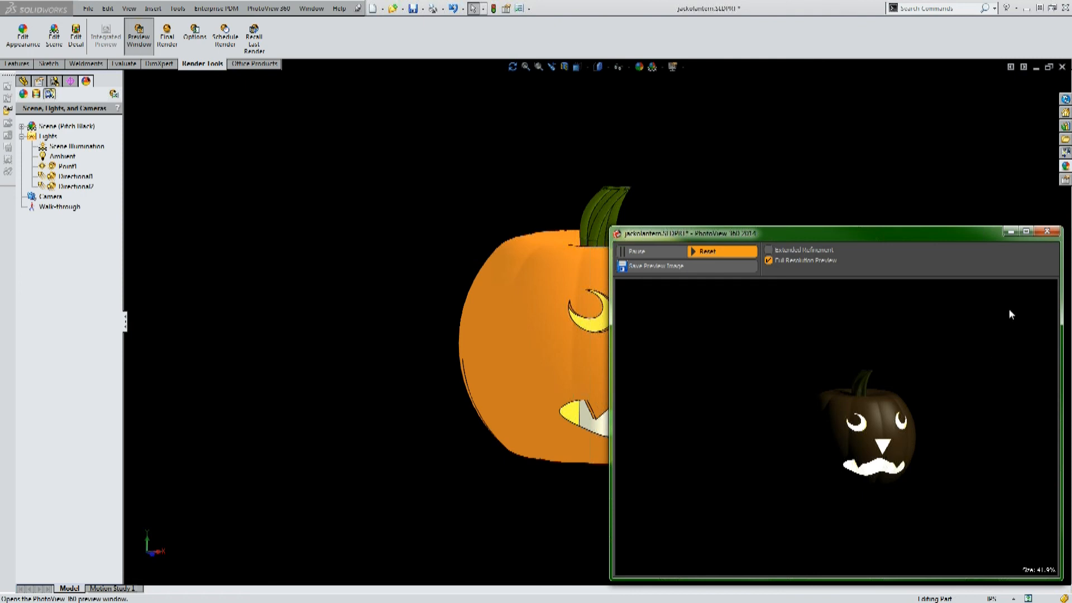
# Try a final render of the lit pumpkin, and close the final render and preview windows.
pyautogui.click(167, 44)
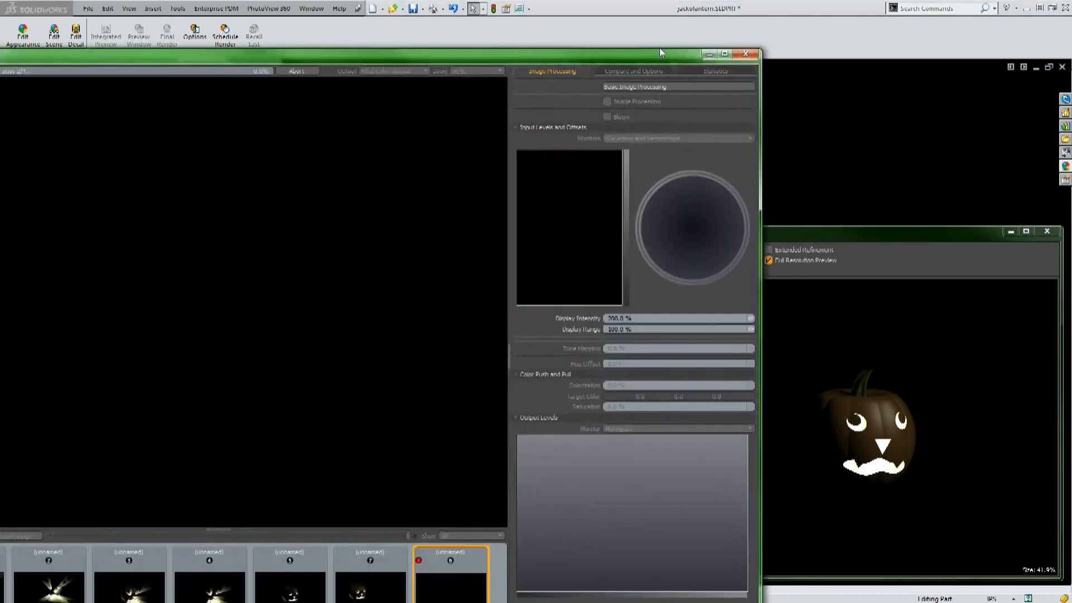
pyautogui.moveTo(659, 48); pyautogui.dragTo(755, 14)
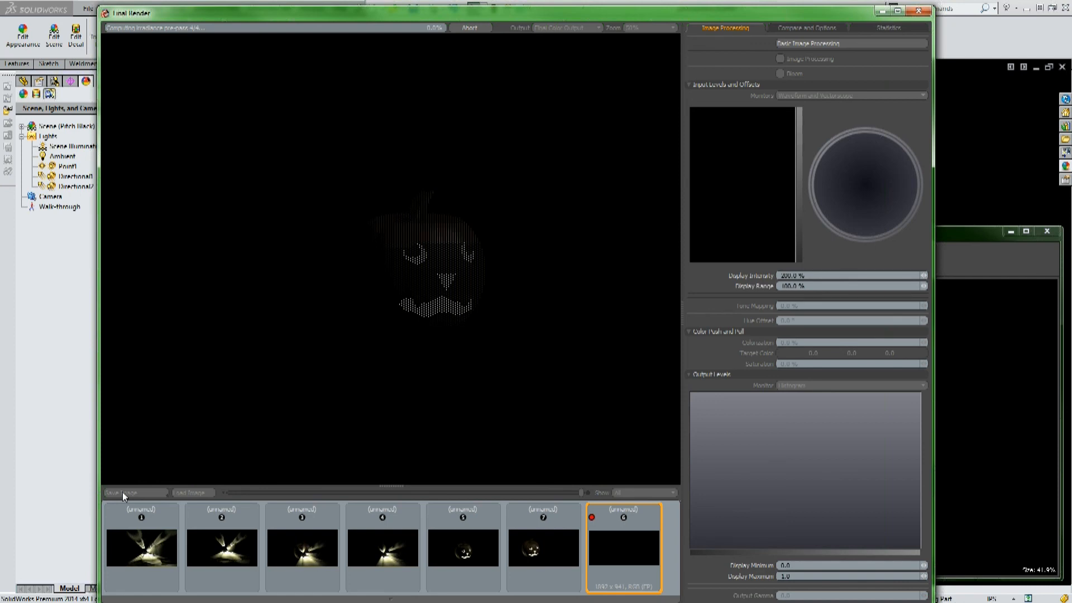
pyautogui.click(144, 492)
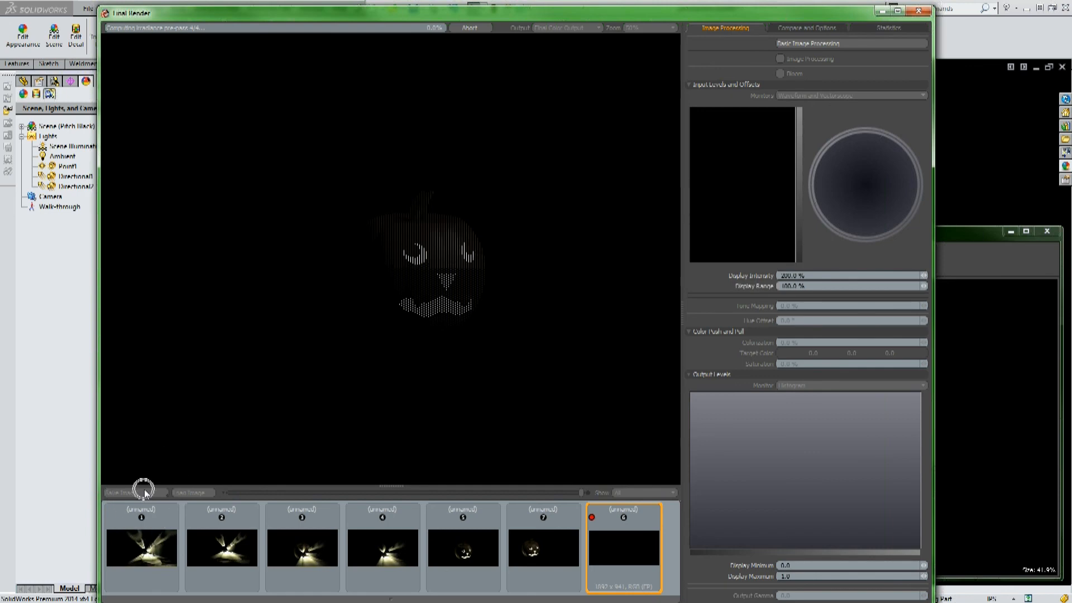
pyautogui.click(916, 14)
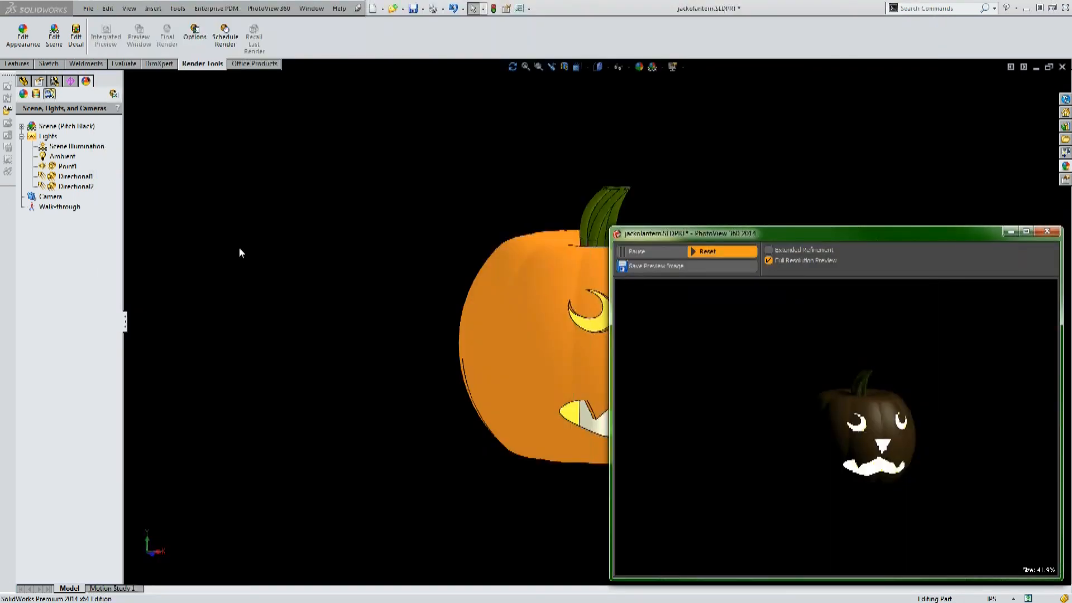
pyautogui.click(1047, 231)
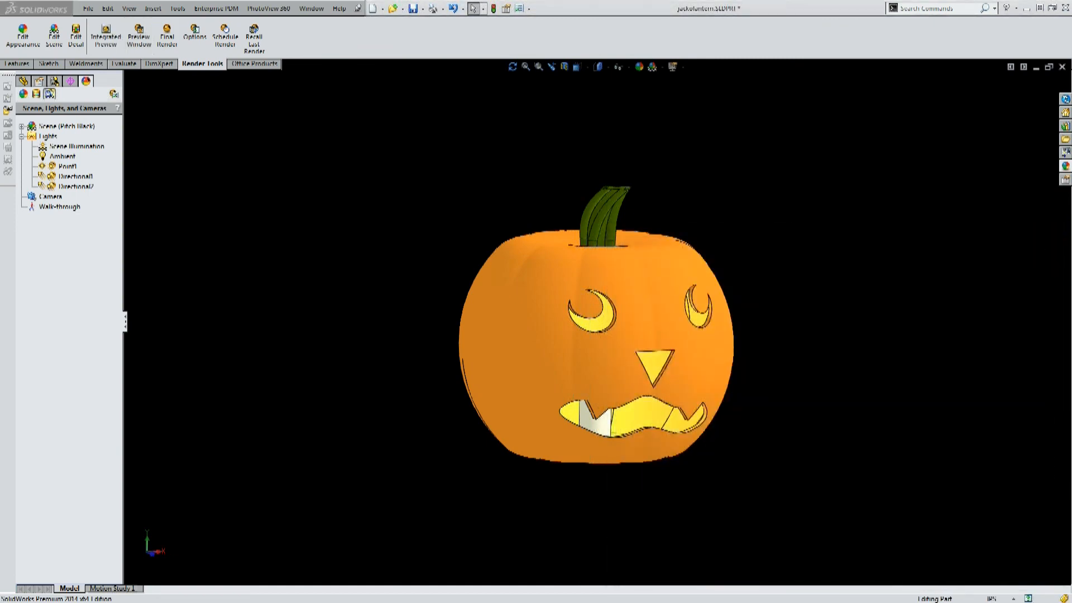
# Switch to Windows Photo Viewer and compare the saved pumpkin renders without fog and with fog.
pyautogui.hotkey('alt', 'Tab')
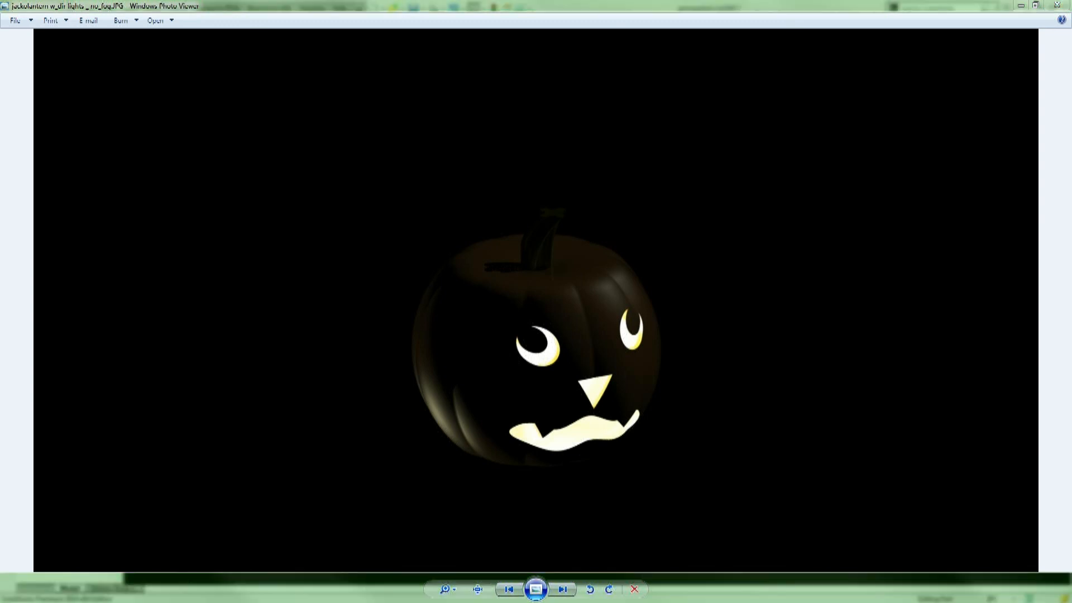
pyautogui.click(86, 591)
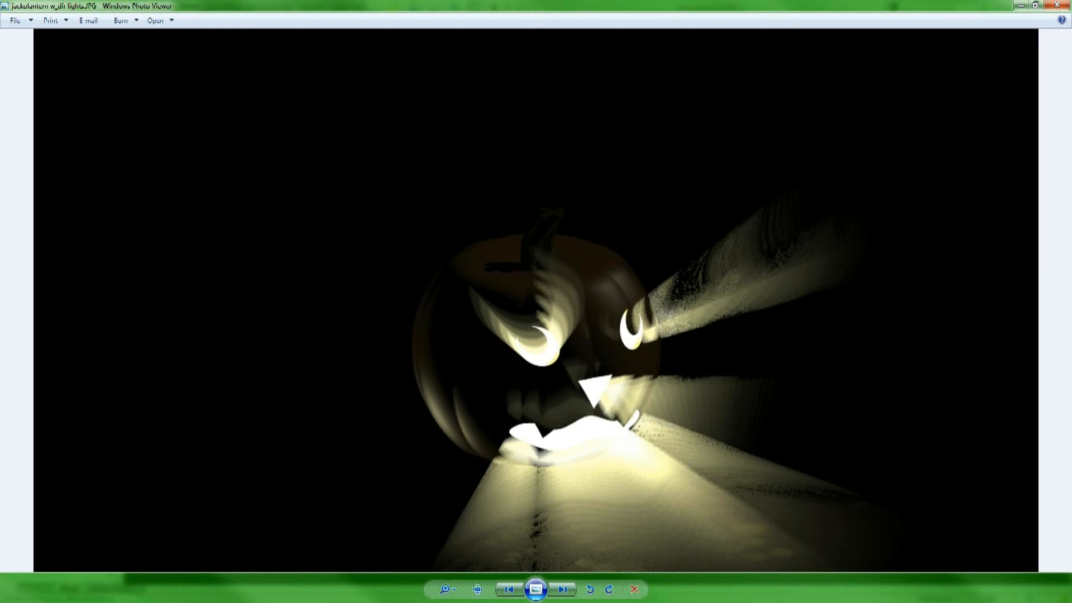
pyautogui.press('Right')
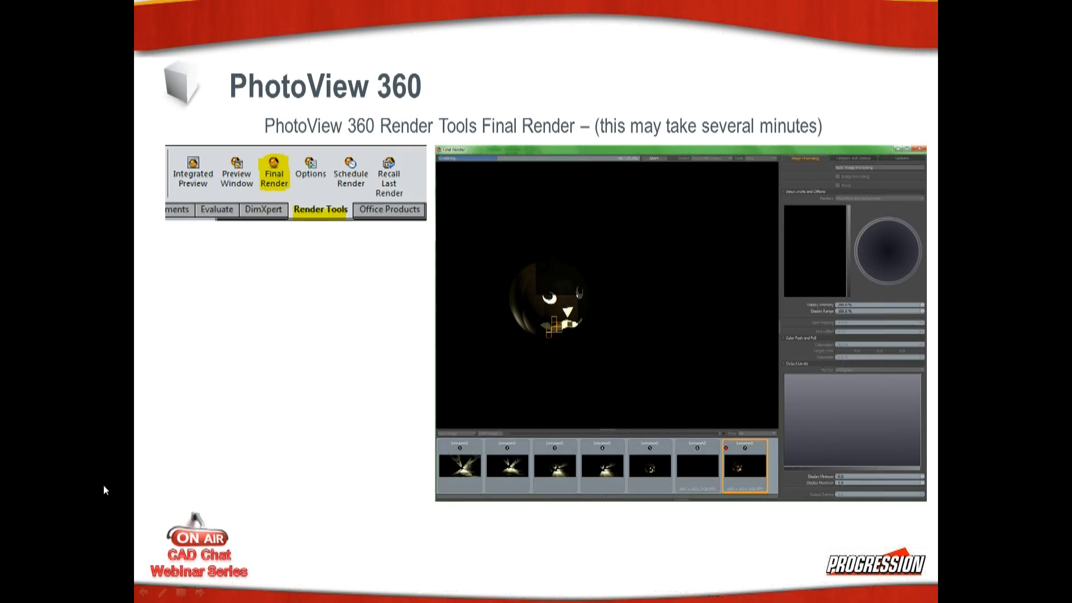
pyautogui.click(104, 499)
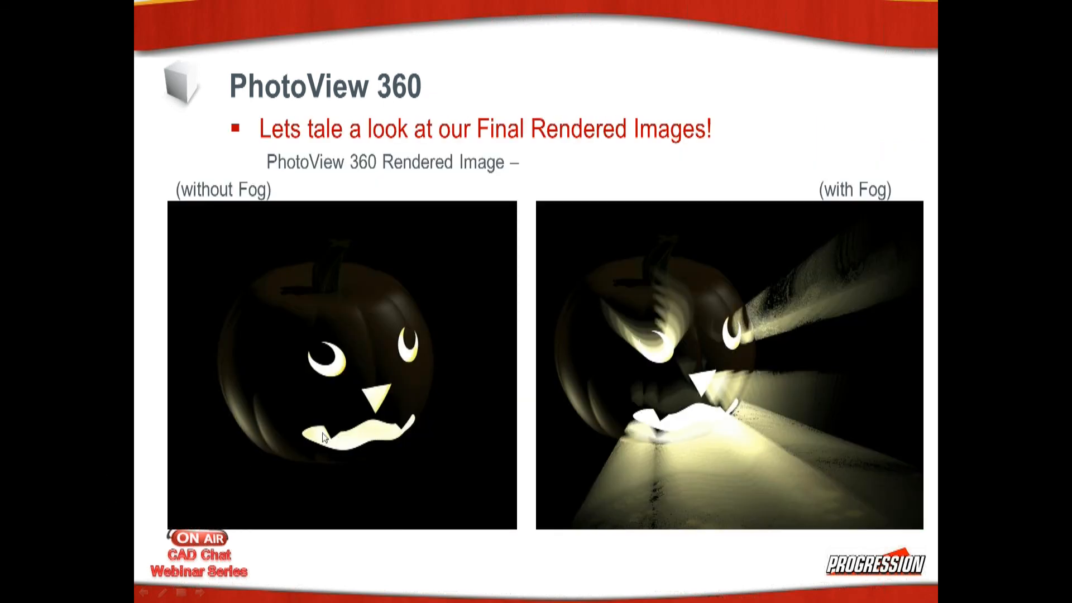